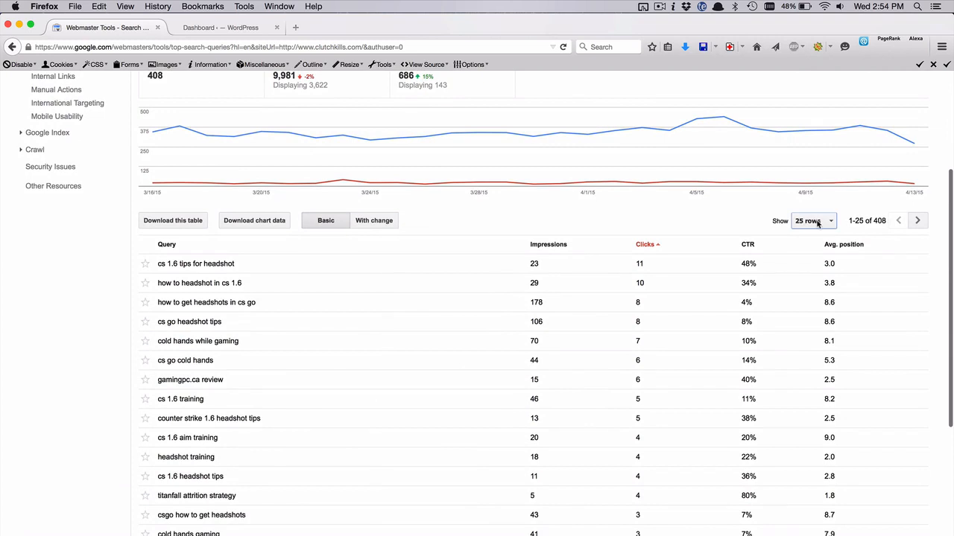
- Show 250 rows in the search queries table and sort the queries by CTR
{"action": "left_click", "coordinate": [805, 221]}
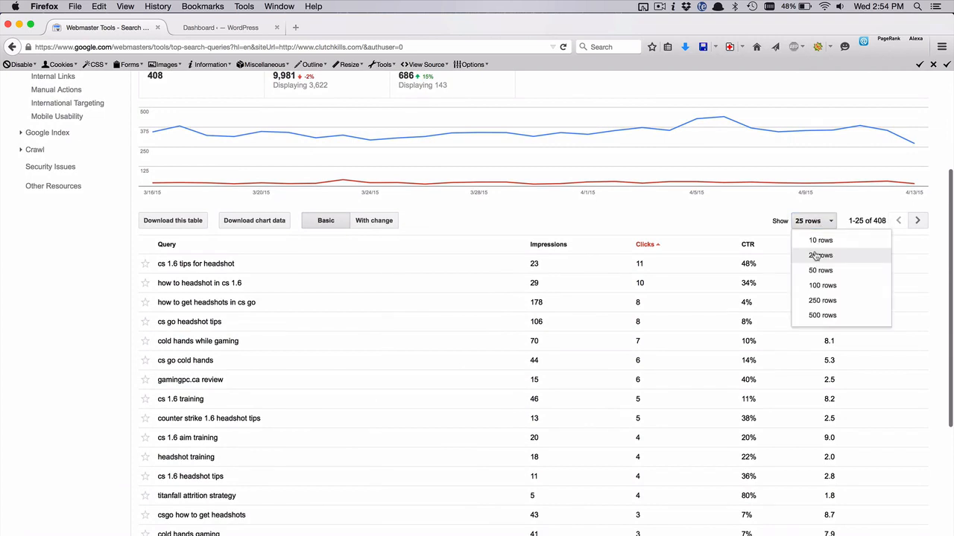
{"action": "left_click", "coordinate": [821, 301]}
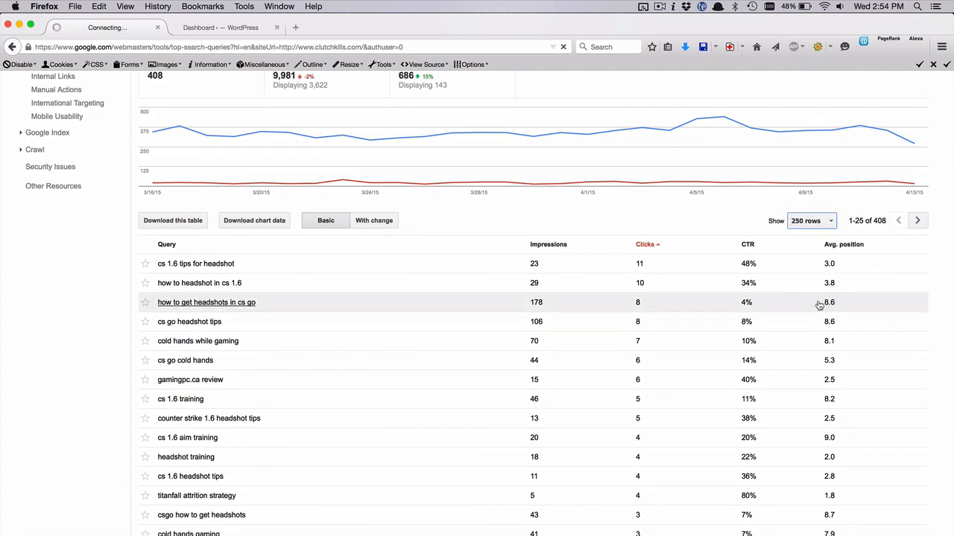
{"action": "scroll", "coordinate": [676, 267], "scroll_direction": "down", "scroll_amount": 5}
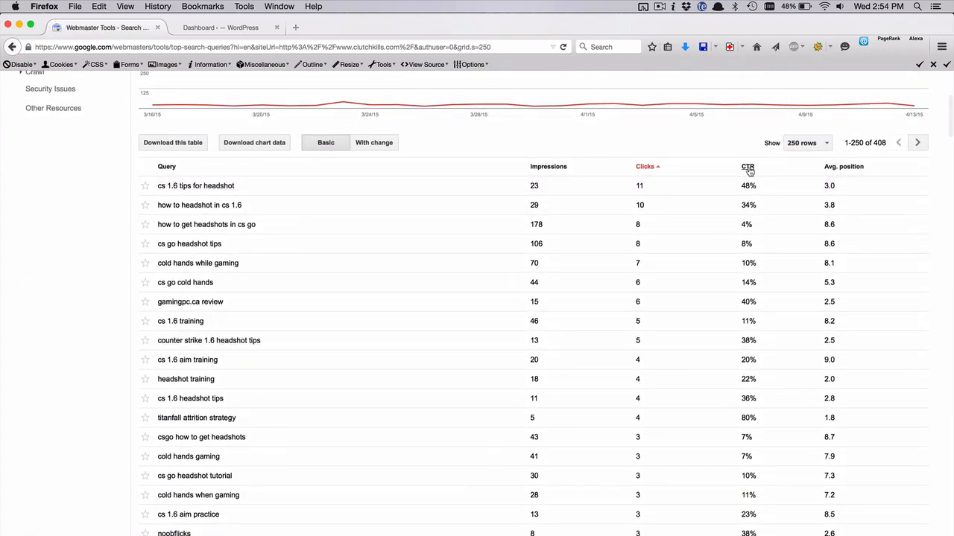
{"action": "left_click", "coordinate": [749, 166]}
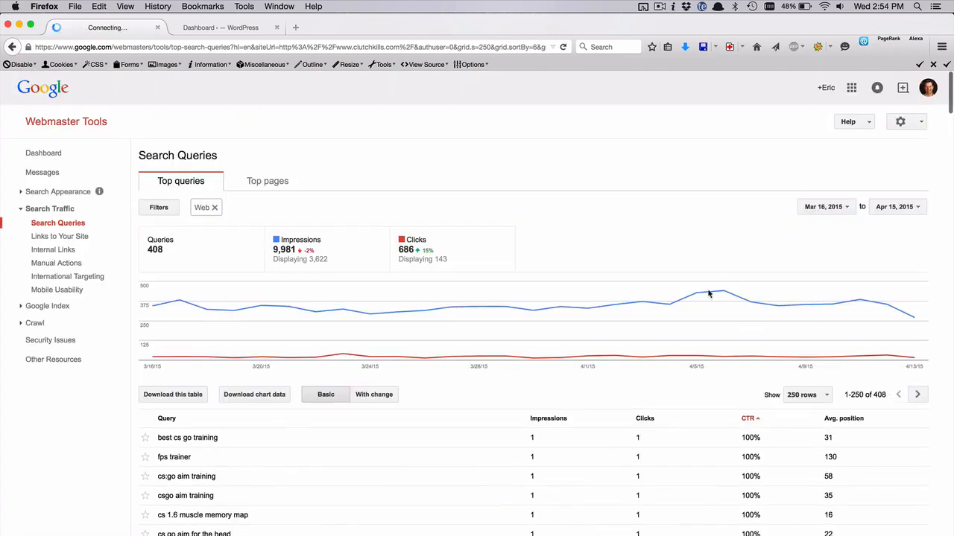
- View the query details for "cs 1.6 practice maps", including its ranking page, and return to the query list
{"action": "scroll", "coordinate": [700, 305], "scroll_direction": "down", "scroll_amount": 10}
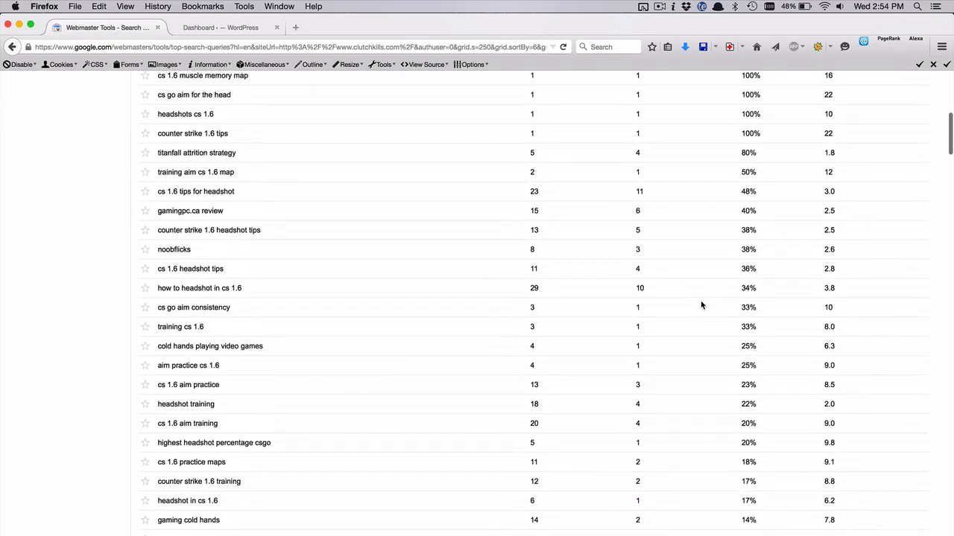
{"action": "scroll", "coordinate": [700, 305], "scroll_direction": "down", "scroll_amount": 8}
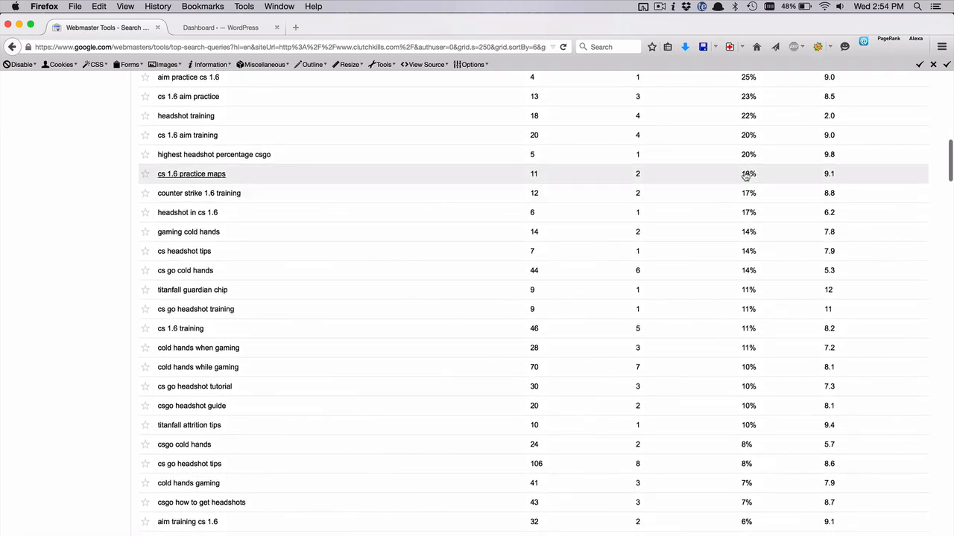
{"action": "scroll", "coordinate": [728, 293], "scroll_direction": "down", "scroll_amount": 1}
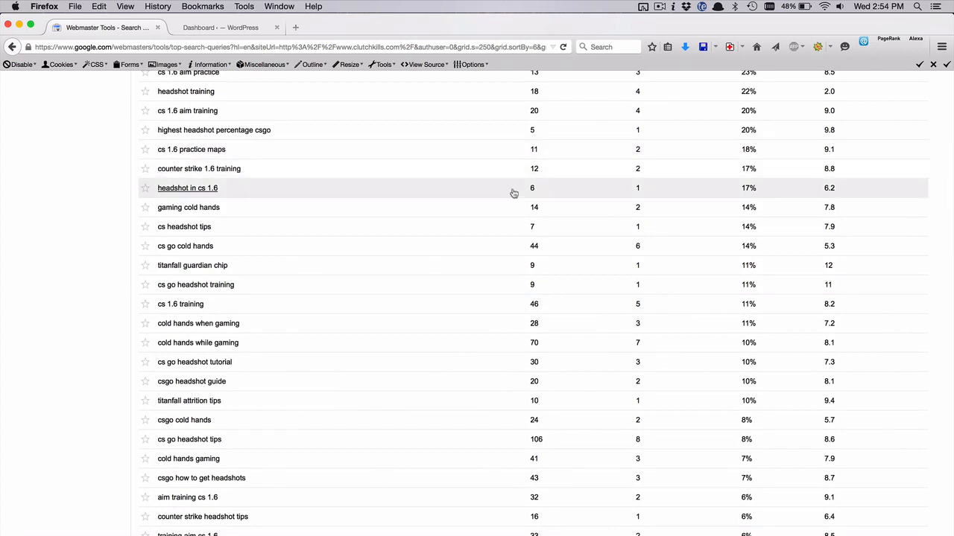
{"action": "left_click_drag", "start_coordinate": [227, 153], "coordinate": [154, 154]}
{"action": "left_click", "coordinate": [305, 157]}
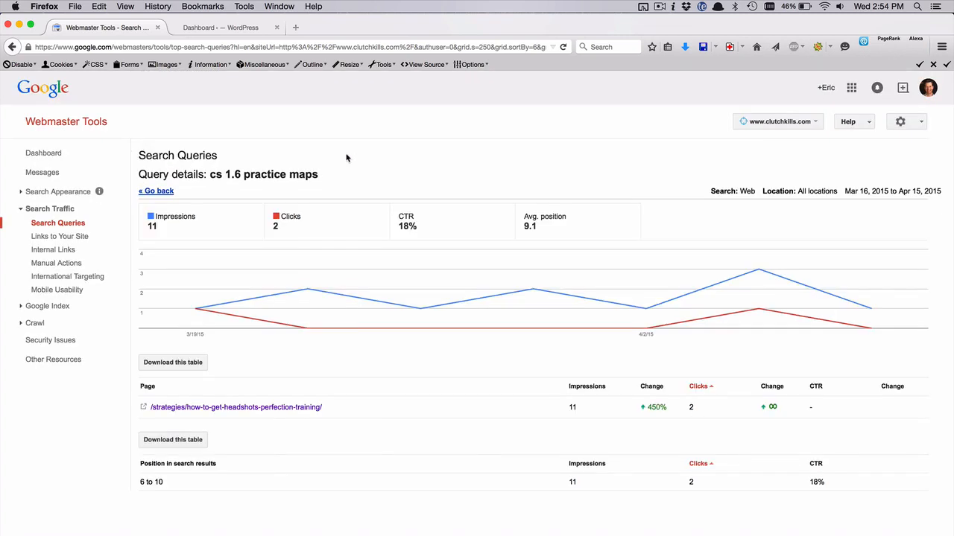
{"action": "left_click", "coordinate": [12, 47]}
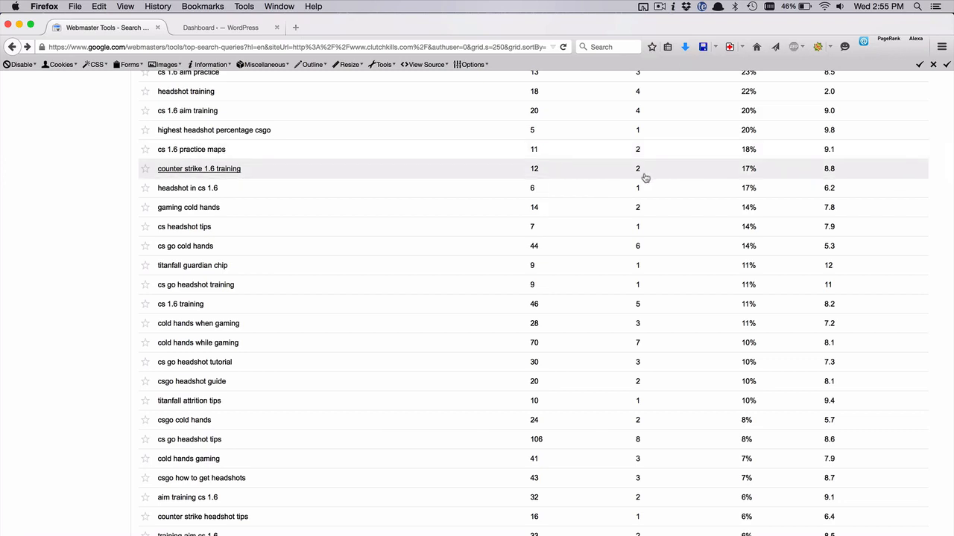
- Examine the CTR-sorted queries, comparing their impressions, clicks, CTR and average position
{"action": "scroll", "coordinate": [632, 256], "scroll_direction": "down", "scroll_amount": 1}
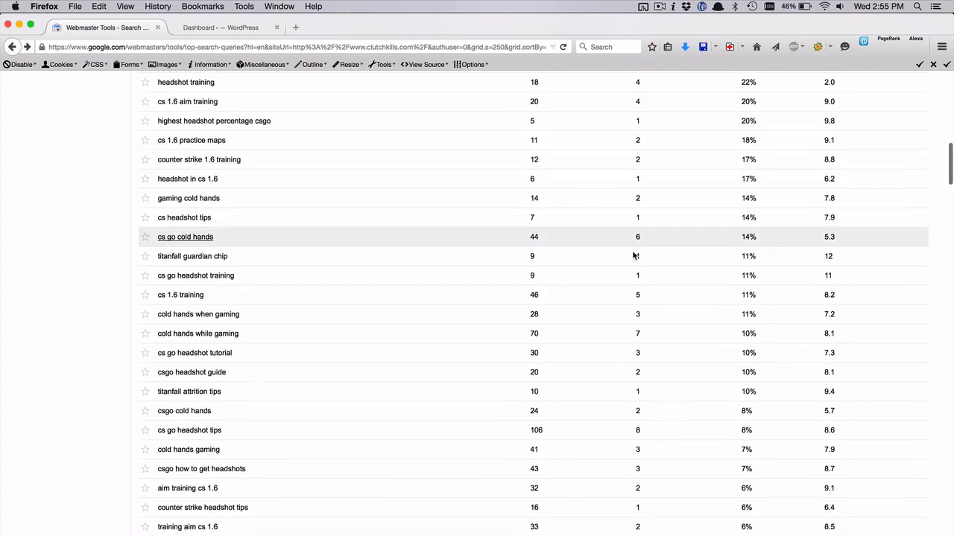
{"action": "scroll", "coordinate": [632, 256], "scroll_direction": "down", "scroll_amount": 2}
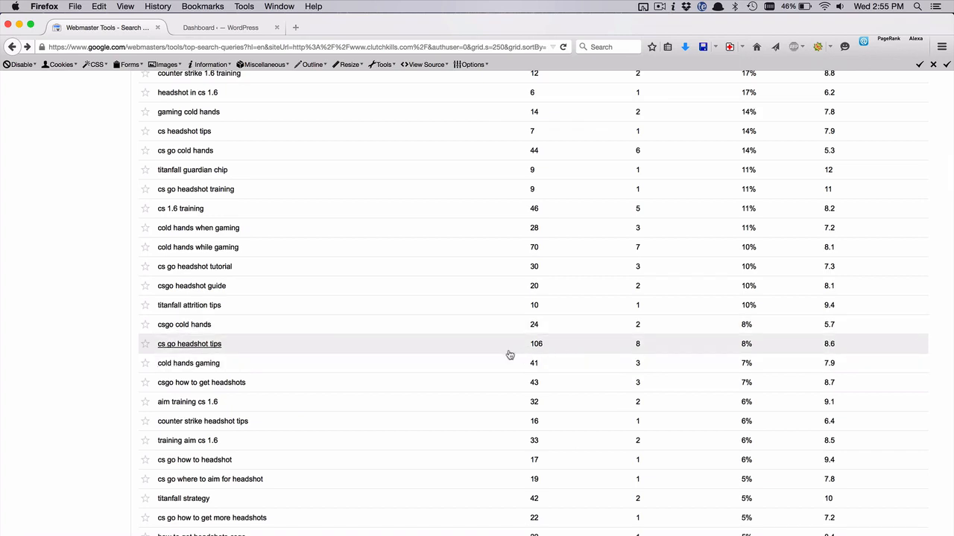
{"action": "scroll", "coordinate": [510, 354], "scroll_direction": "up", "scroll_amount": 5}
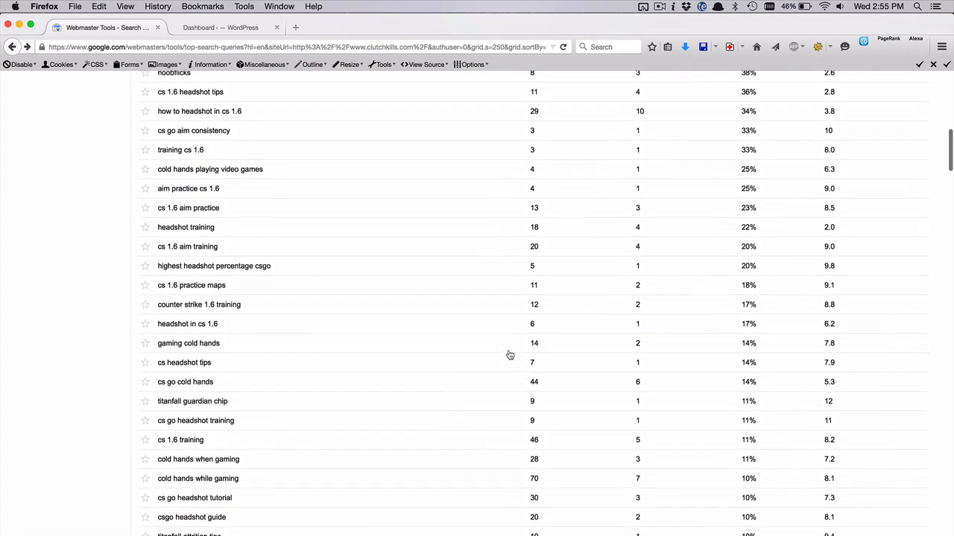
{"action": "scroll", "coordinate": [510, 355], "scroll_direction": "down", "scroll_amount": 4}
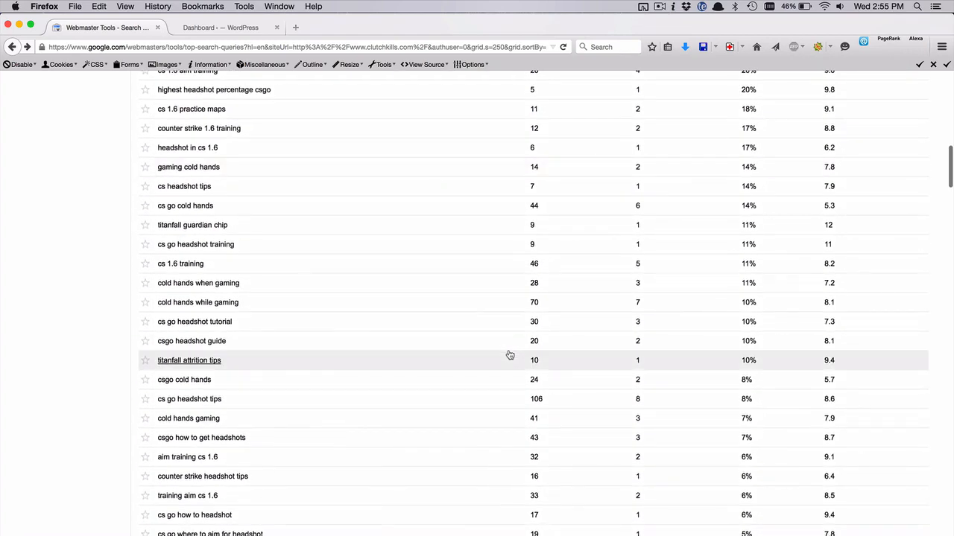
{"action": "scroll", "coordinate": [510, 354], "scroll_direction": "up", "scroll_amount": 2}
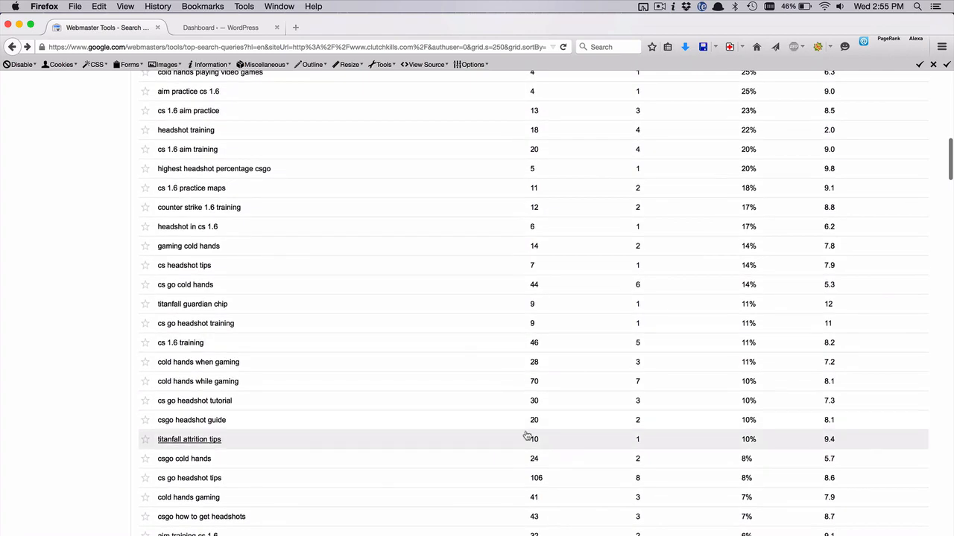
{"action": "scroll", "coordinate": [525, 437], "scroll_direction": "up", "scroll_amount": 2}
{"action": "scroll", "coordinate": [526, 435], "scroll_direction": "down", "scroll_amount": 4}
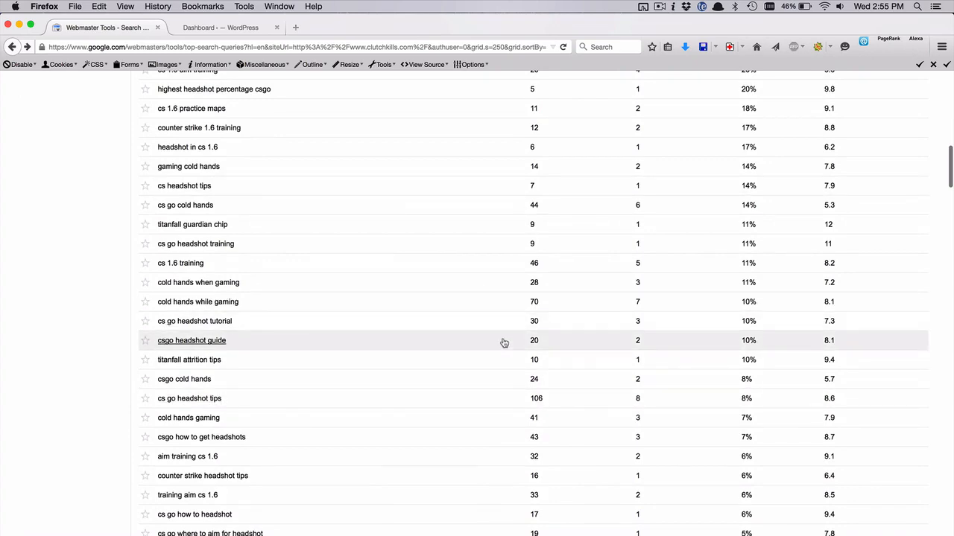
{"action": "scroll", "coordinate": [579, 368], "scroll_direction": "up", "scroll_amount": 1}
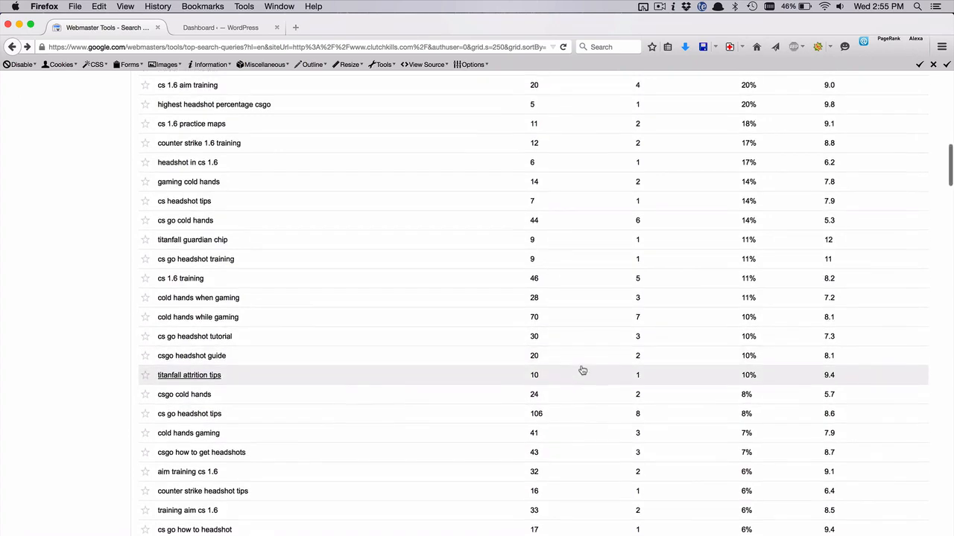
{"action": "scroll", "coordinate": [579, 368], "scroll_direction": "down", "scroll_amount": 5}
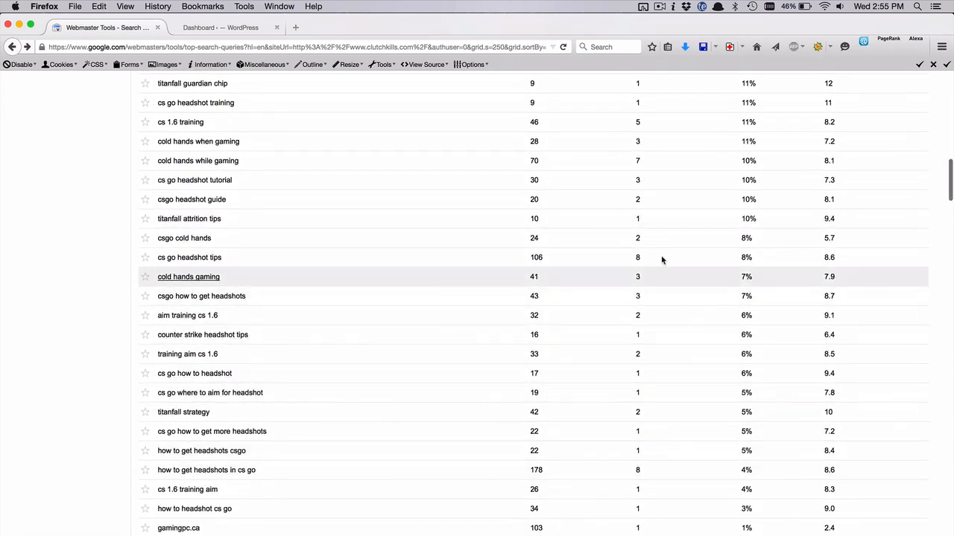
{"action": "scroll", "coordinate": [683, 215], "scroll_direction": "up", "scroll_amount": 5}
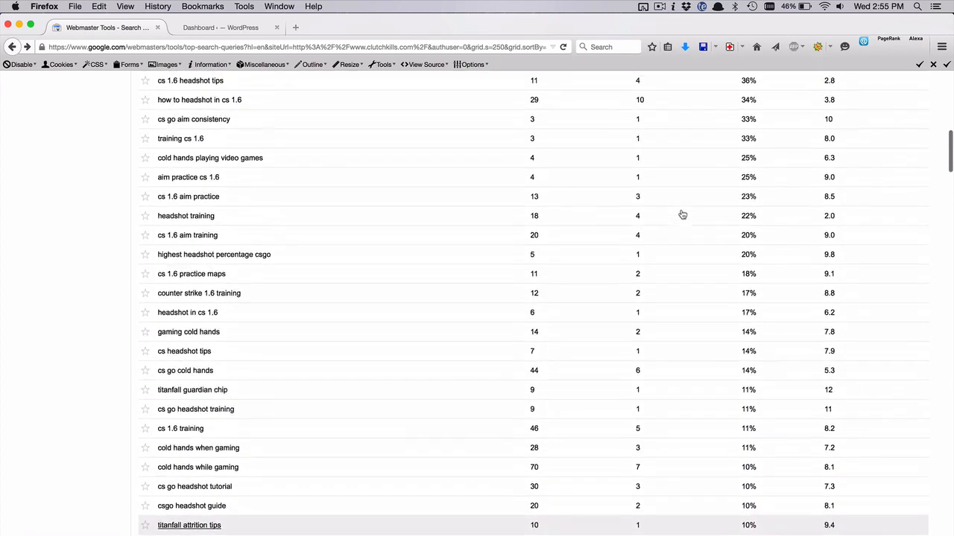
{"action": "scroll", "coordinate": [682, 214], "scroll_direction": "down", "scroll_amount": 2}
{"action": "scroll", "coordinate": [683, 215], "scroll_direction": "down", "scroll_amount": 1}
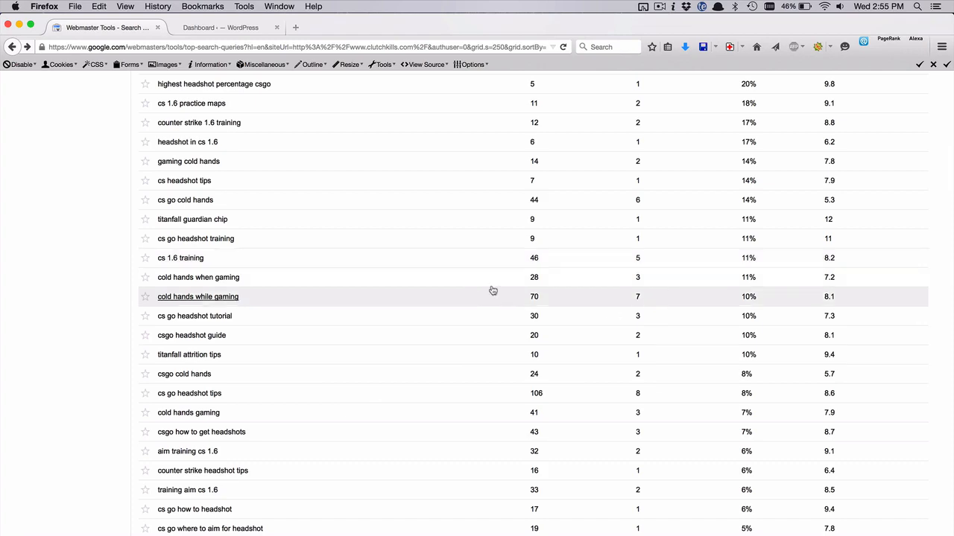
{"action": "scroll", "coordinate": [517, 291], "scroll_direction": "up", "scroll_amount": 1}
{"action": "scroll", "coordinate": [518, 290], "scroll_direction": "down", "scroll_amount": 1}
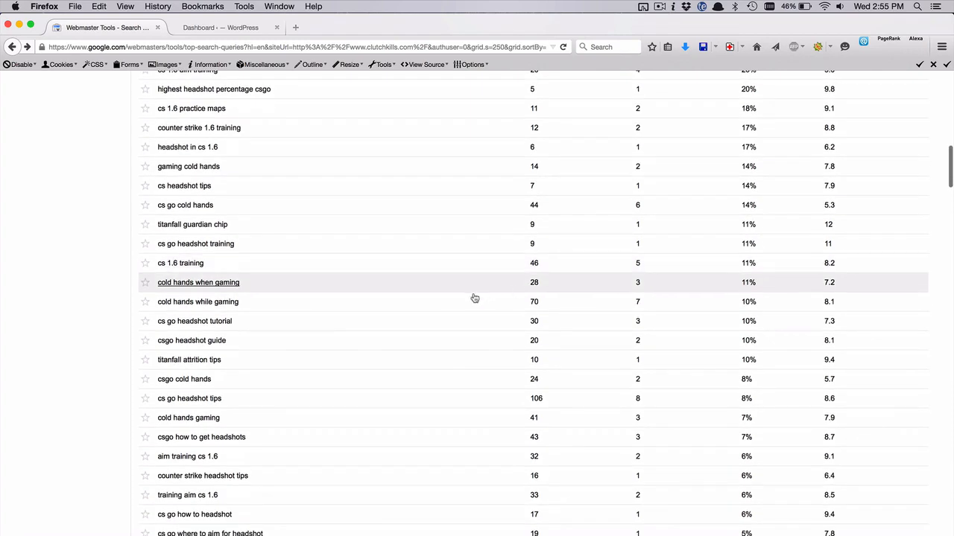
{"action": "scroll", "coordinate": [493, 290], "scroll_direction": "up", "scroll_amount": 1}
{"action": "scroll", "coordinate": [492, 290], "scroll_direction": "down", "scroll_amount": 2}
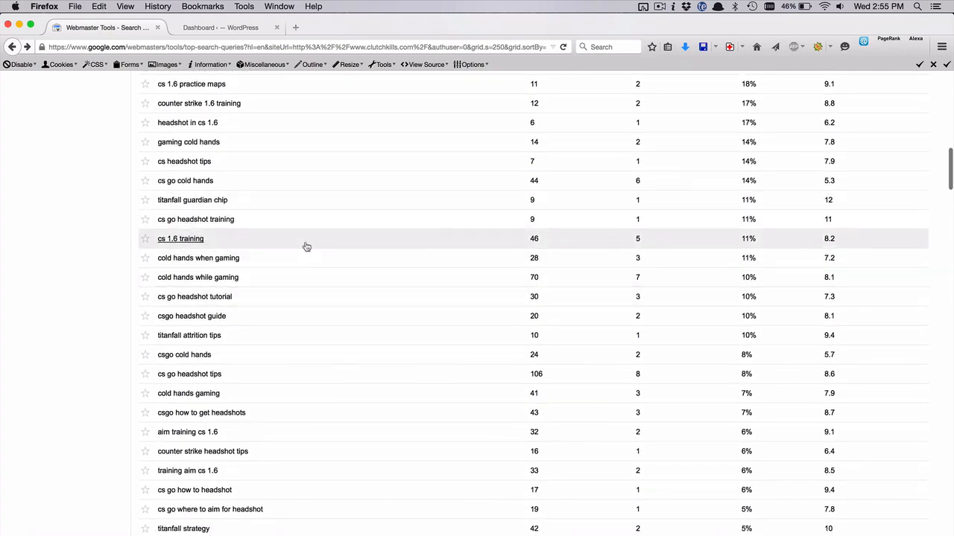
- Download the top search queries table as CSV and open the file in Microsoft Excel
{"action": "scroll", "coordinate": [436, 238], "scroll_direction": "up", "scroll_amount": 10}
{"action": "scroll", "coordinate": [436, 239], "scroll_direction": "up", "scroll_amount": 3}
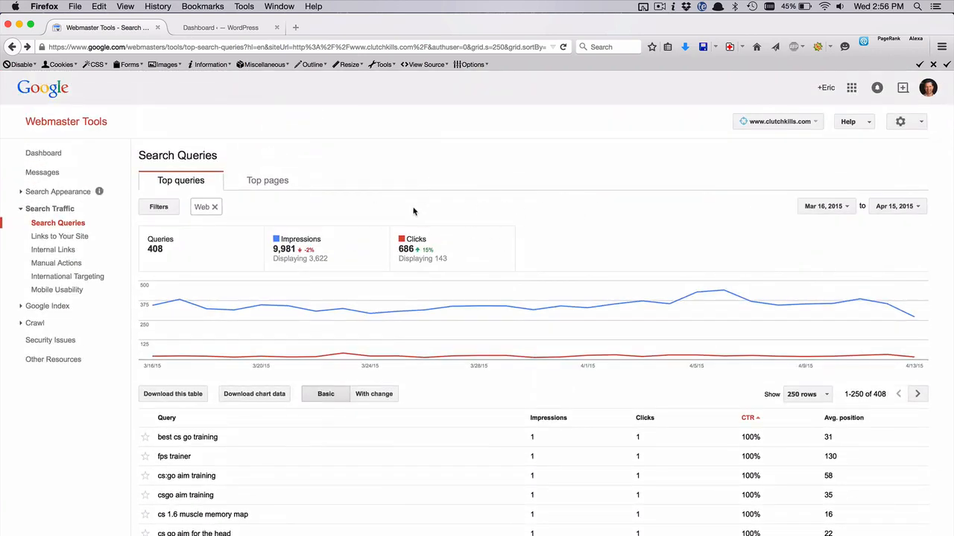
{"action": "left_click", "coordinate": [184, 396]}
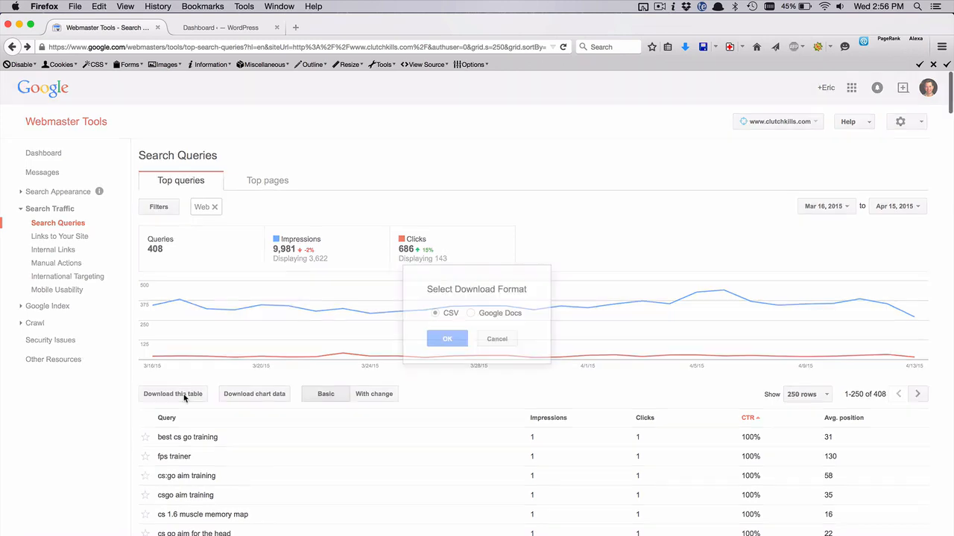
{"action": "left_click", "coordinate": [446, 339]}
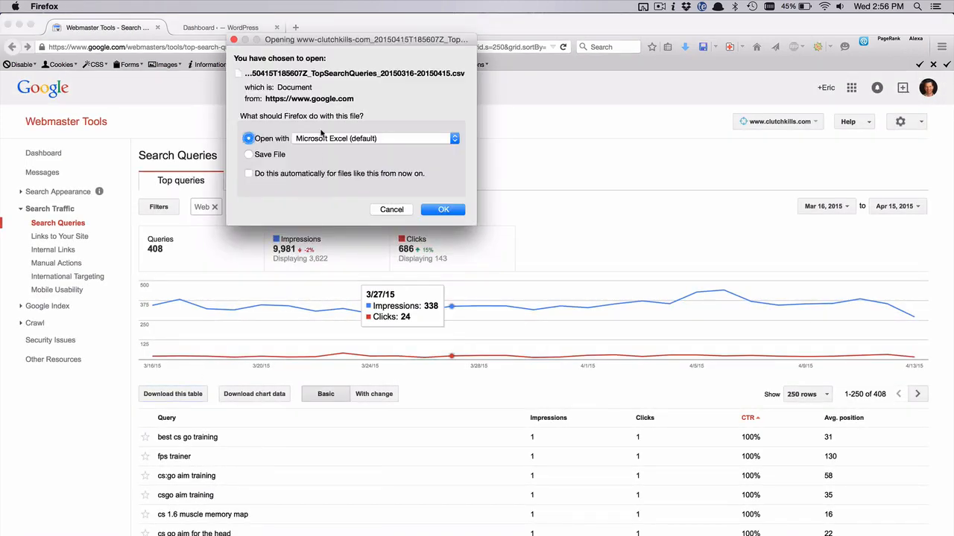
{"action": "left_click", "coordinate": [442, 210]}
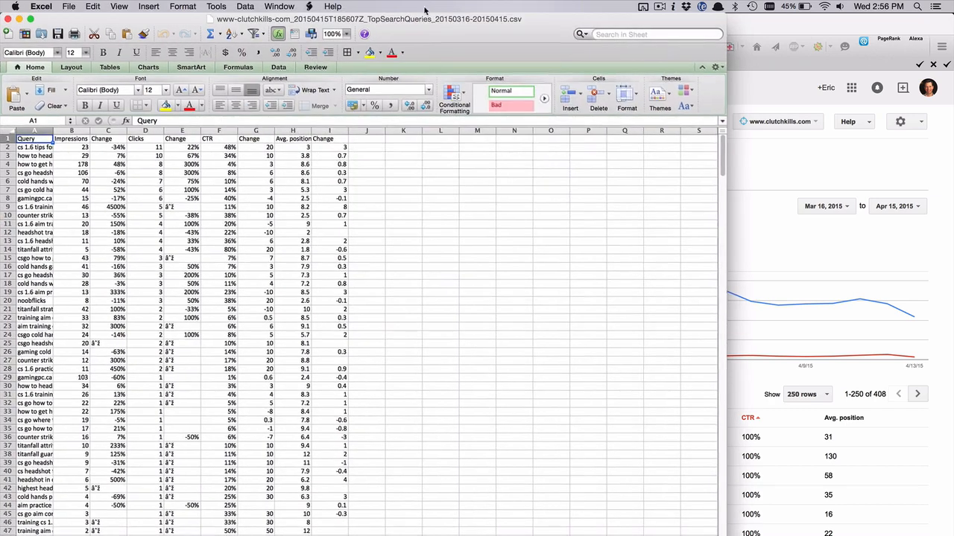
- Enlarge the spreadsheet window, then widen the Query column and narrow the Change columns on both sides of Avg. position
{"action": "double_click", "coordinate": [424, 19]}
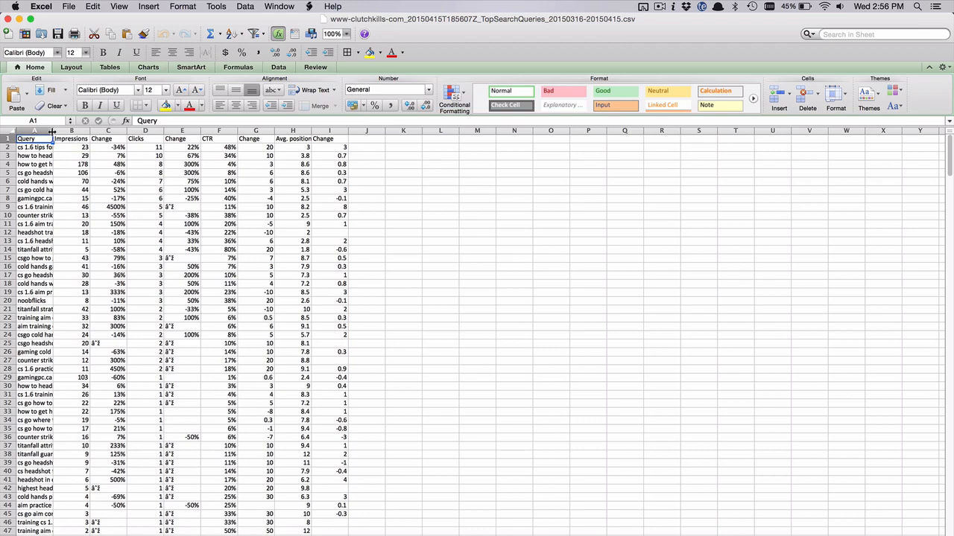
{"action": "left_click_drag", "start_coordinate": [53, 131], "coordinate": [107, 131]}
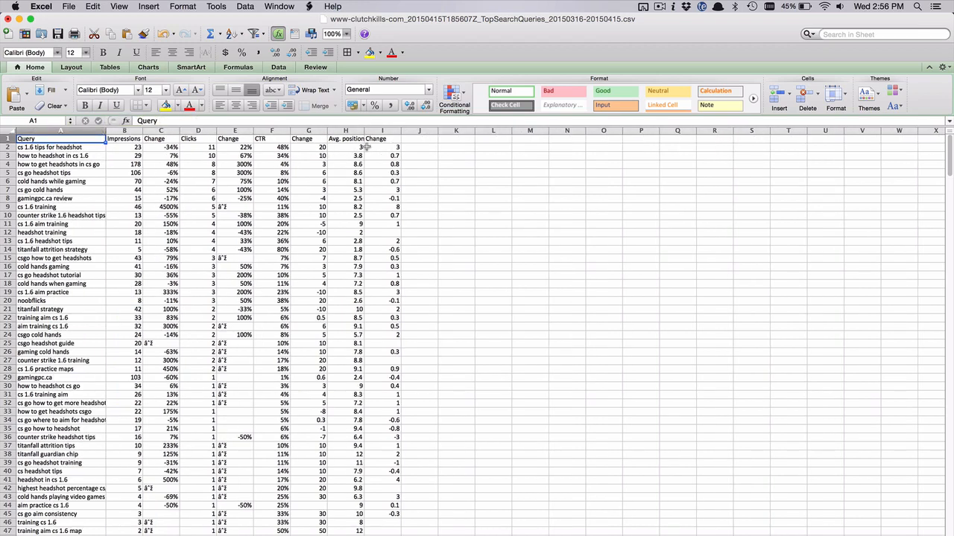
{"action": "left_click", "coordinate": [351, 148]}
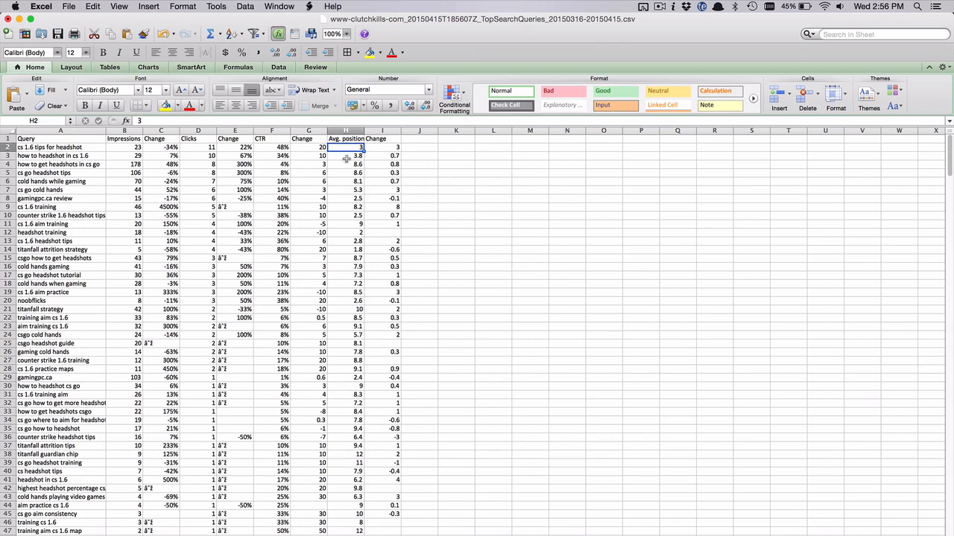
{"action": "left_click_drag", "start_coordinate": [327, 132], "coordinate": [298, 130]}
{"action": "mouse_move", "coordinate": [369, 130]}
{"action": "left_mouse_down"}
{"action": "mouse_move", "coordinate": [339, 131]}
{"action": "mouse_move", "coordinate": [350, 131]}
{"action": "left_mouse_up"}
- Sort the query data by Avg. position values from smallest to largest and look through the sorted rows
{"action": "left_click", "coordinate": [278, 67]}
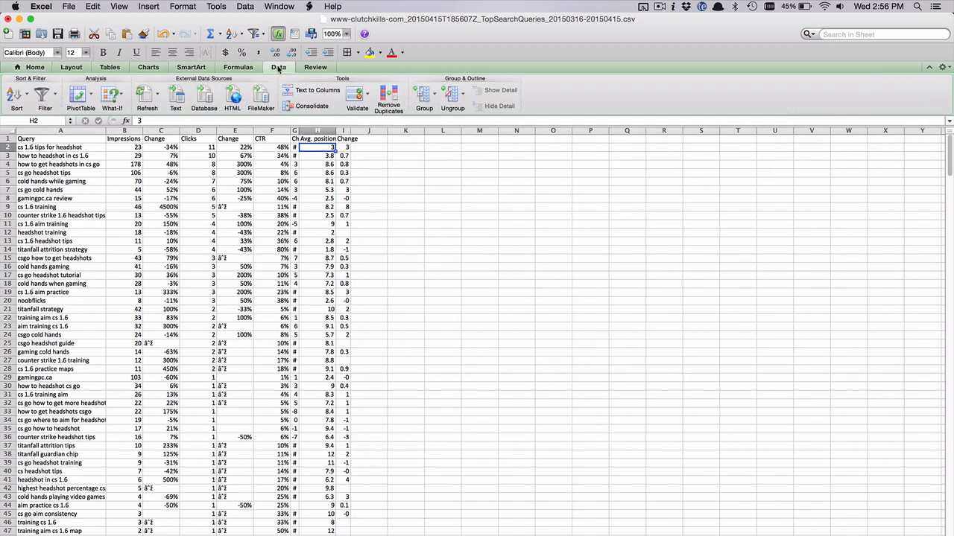
{"action": "left_click", "coordinate": [27, 97]}
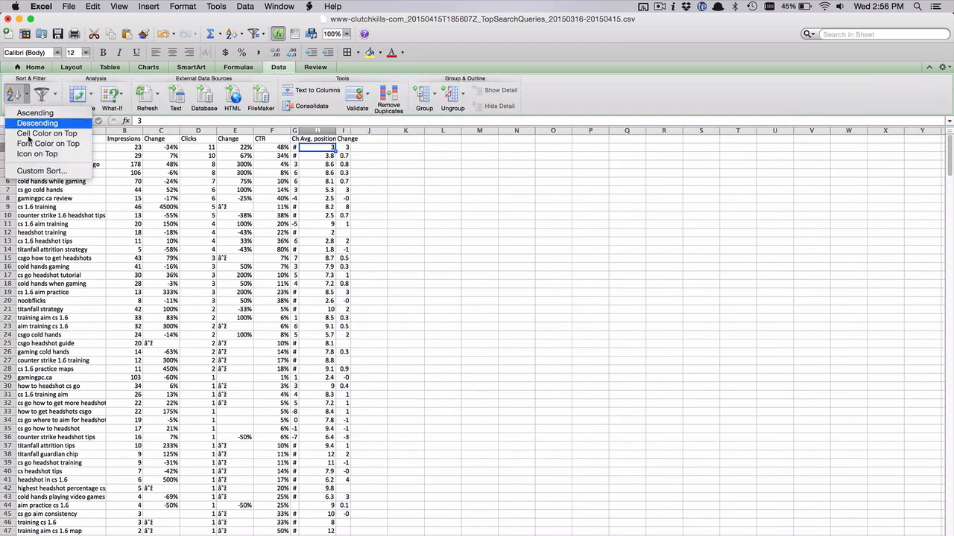
{"action": "left_click", "coordinate": [31, 172]}
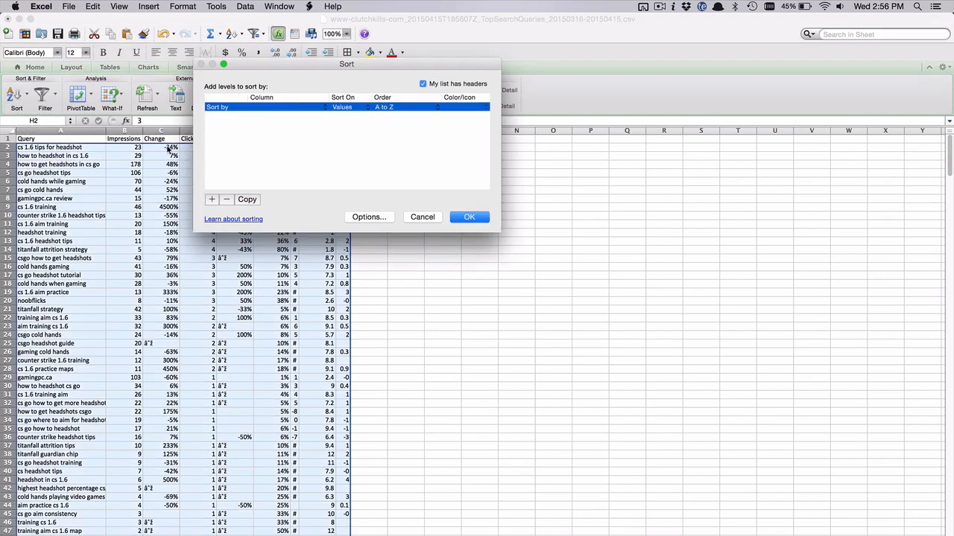
{"action": "left_click", "coordinate": [281, 110]}
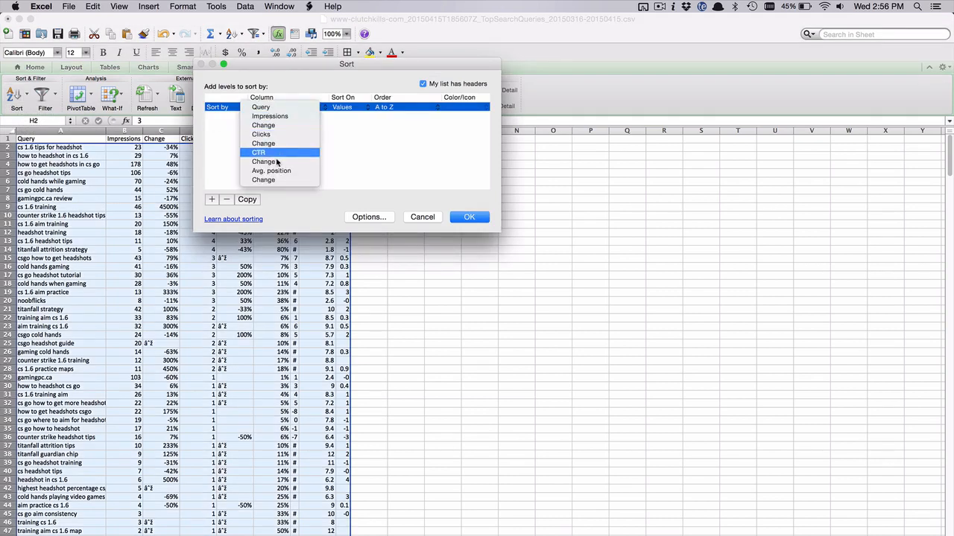
{"action": "left_click", "coordinate": [275, 173]}
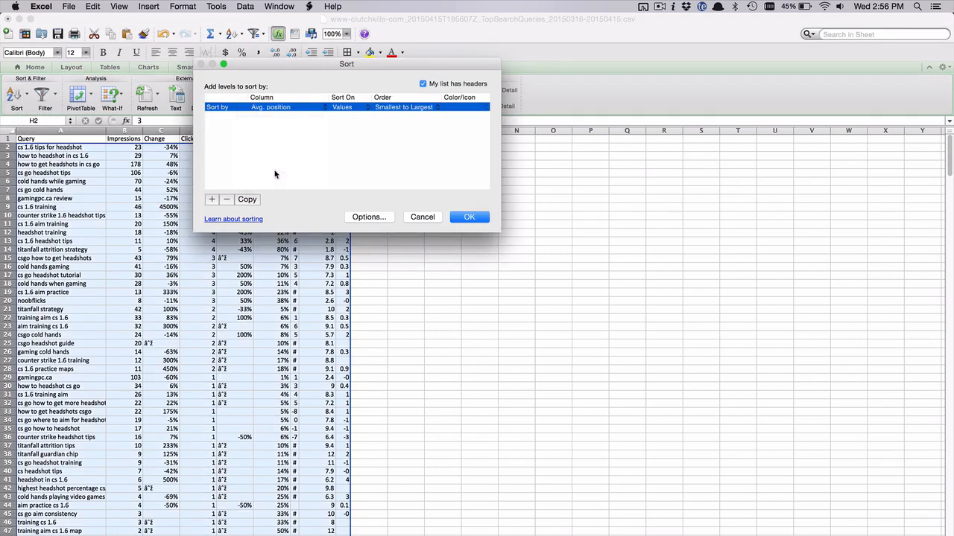
{"action": "left_click", "coordinate": [465, 218]}
{"action": "scroll", "coordinate": [366, 304], "scroll_direction": "down", "scroll_amount": 2}
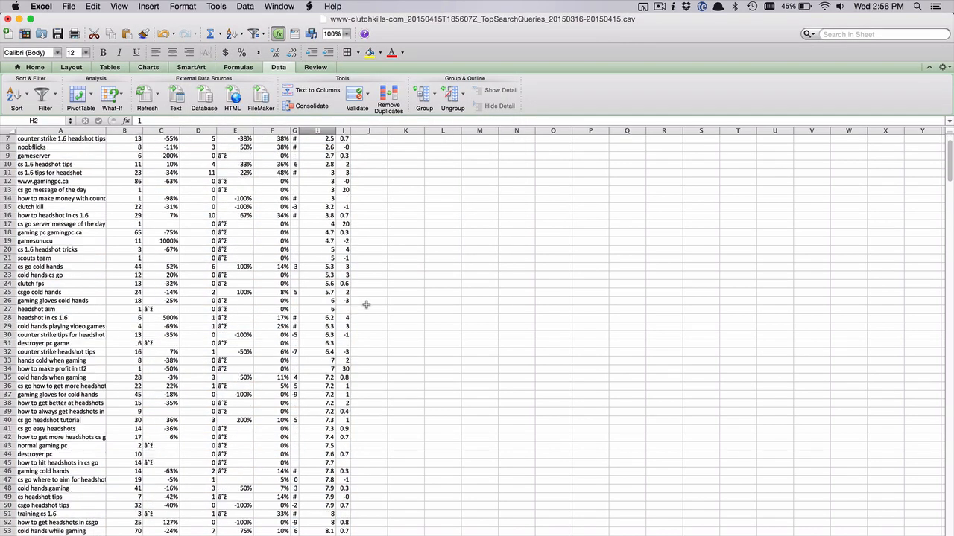
{"action": "scroll", "coordinate": [366, 304], "scroll_direction": "down", "scroll_amount": 10}
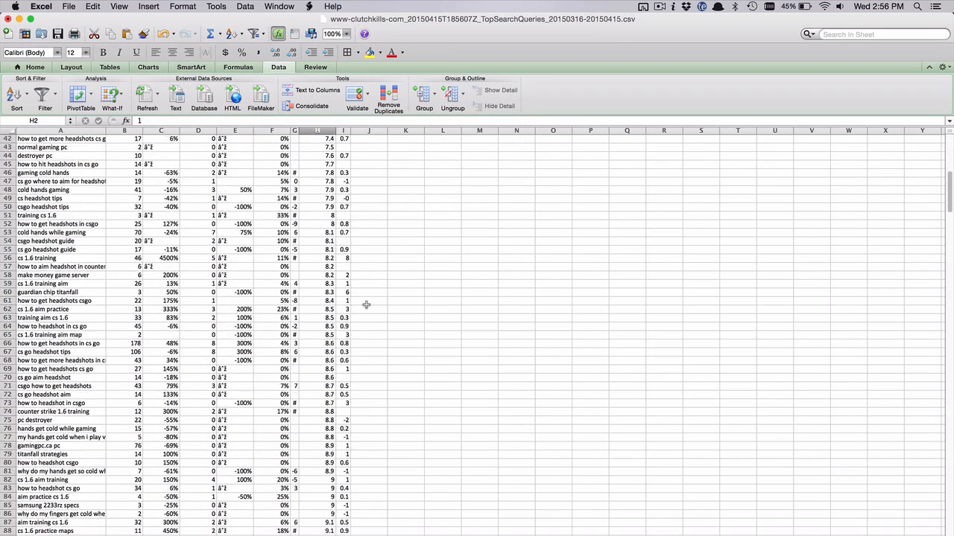
- Make the Avg. position column bold and look through the rows with average positions from about 8 to 10
{"action": "scroll", "coordinate": [365, 304], "scroll_direction": "down", "scroll_amount": 5}
{"action": "left_click", "coordinate": [318, 232]}
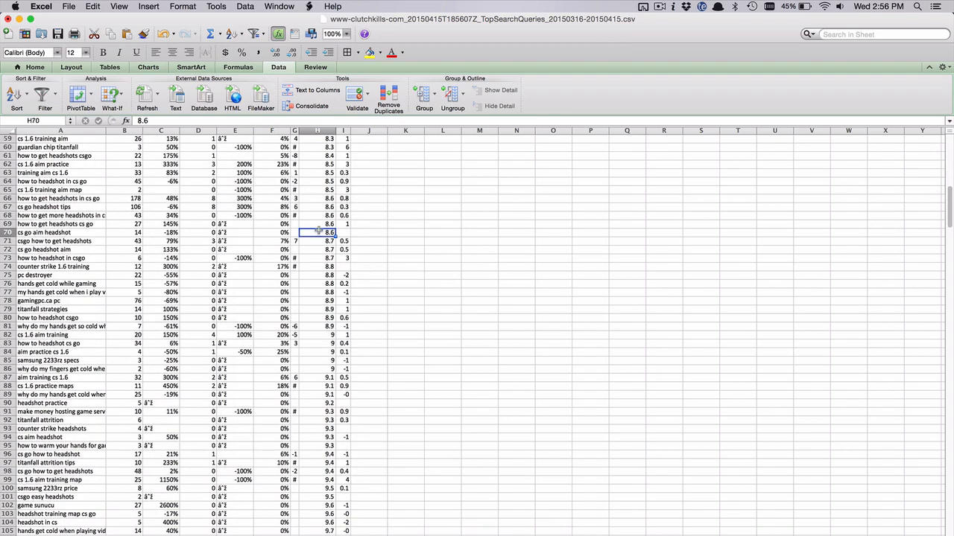
{"action": "left_click_drag", "start_coordinate": [318, 232], "coordinate": [319, 239]}
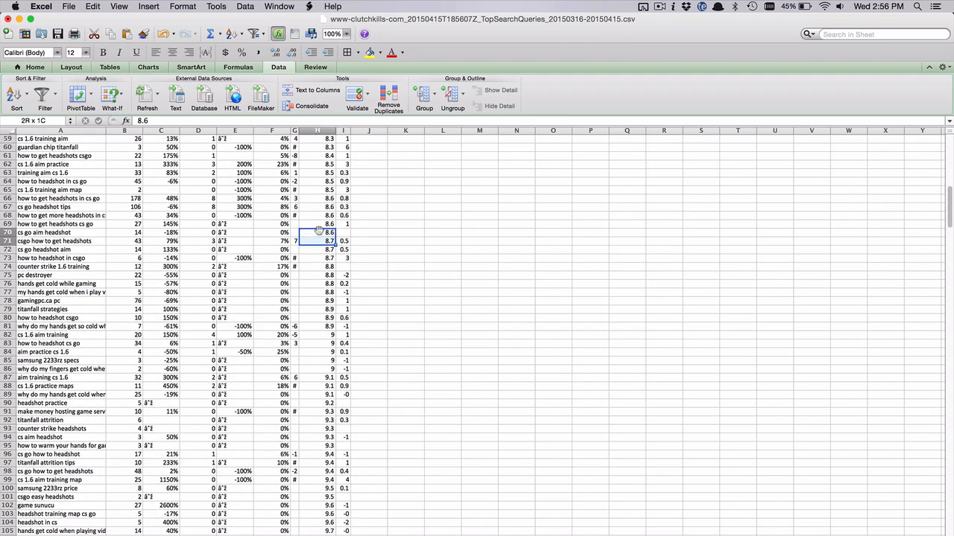
{"action": "left_click", "coordinate": [319, 131]}
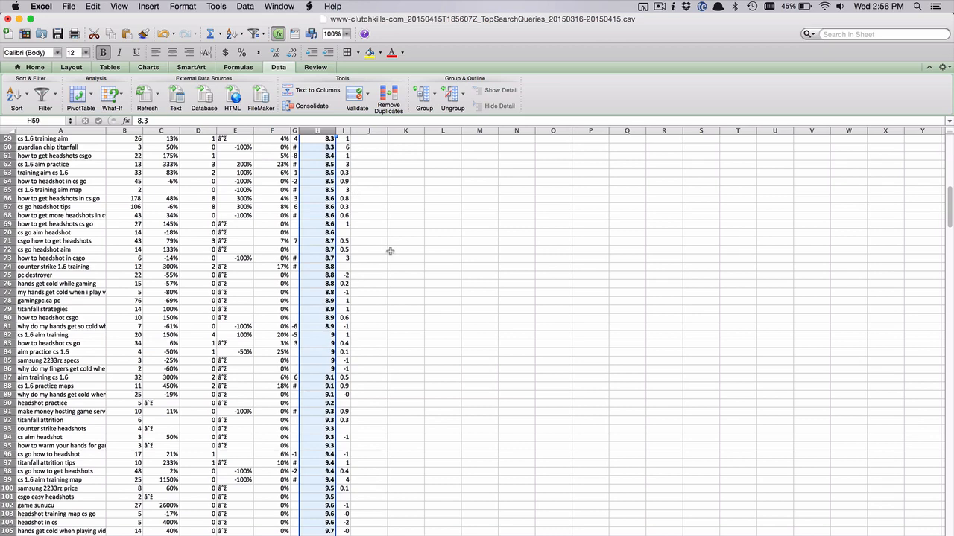
{"action": "scroll", "coordinate": [247, 390], "scroll_direction": "down", "scroll_amount": 2}
{"action": "scroll", "coordinate": [248, 390], "scroll_direction": "down", "scroll_amount": 4}
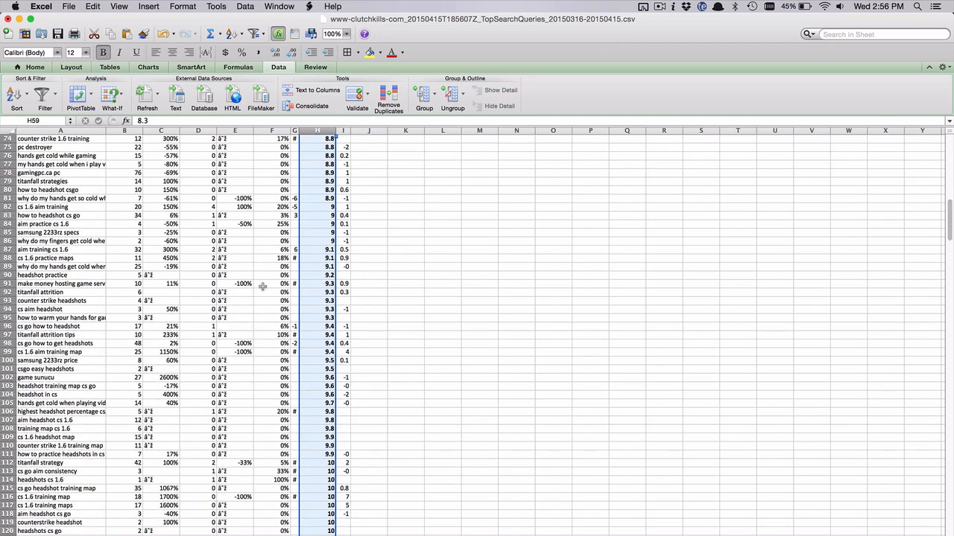
{"action": "left_click", "coordinate": [264, 286]}
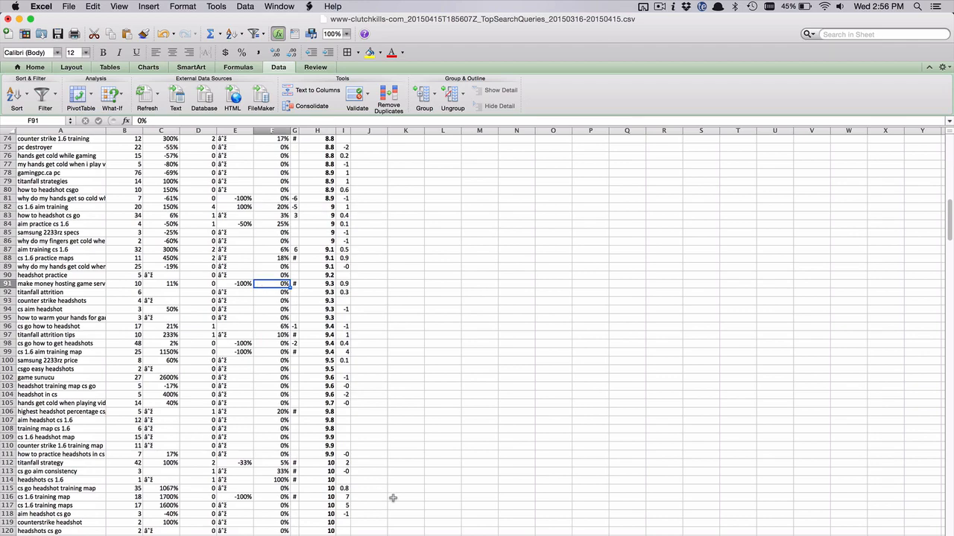
- Switch to the Keynote presentation and show slide 5, "The Result", with the CTR curve
{"action": "left_click", "coordinate": [801, 535]}
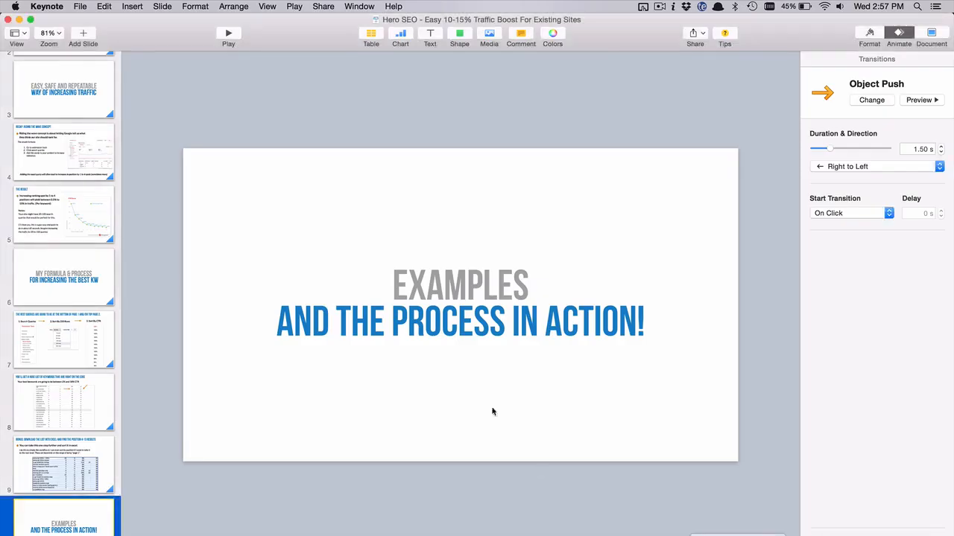
{"action": "scroll", "coordinate": [55, 285], "scroll_direction": "up", "scroll_amount": 3}
{"action": "scroll", "coordinate": [55, 285], "scroll_direction": "up", "scroll_amount": 3}
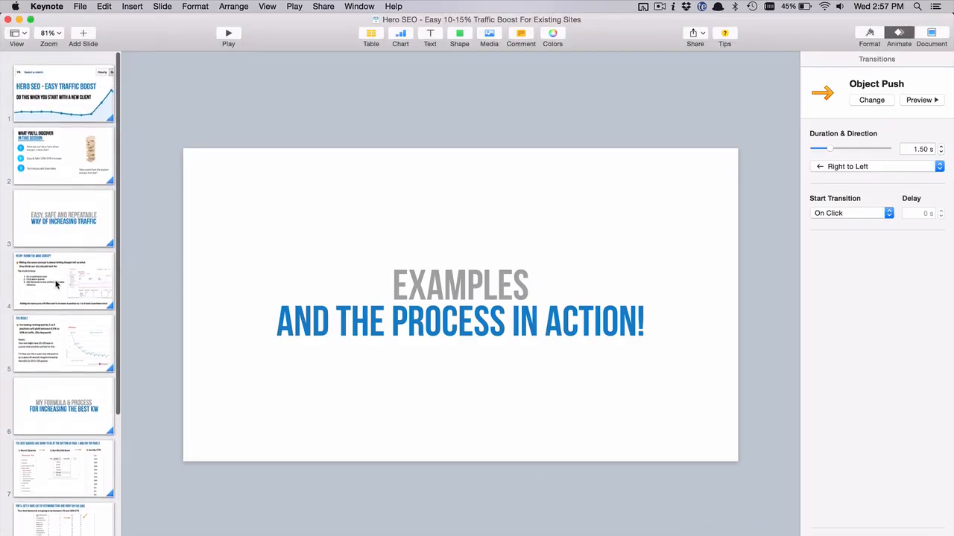
{"action": "left_click", "coordinate": [57, 334]}
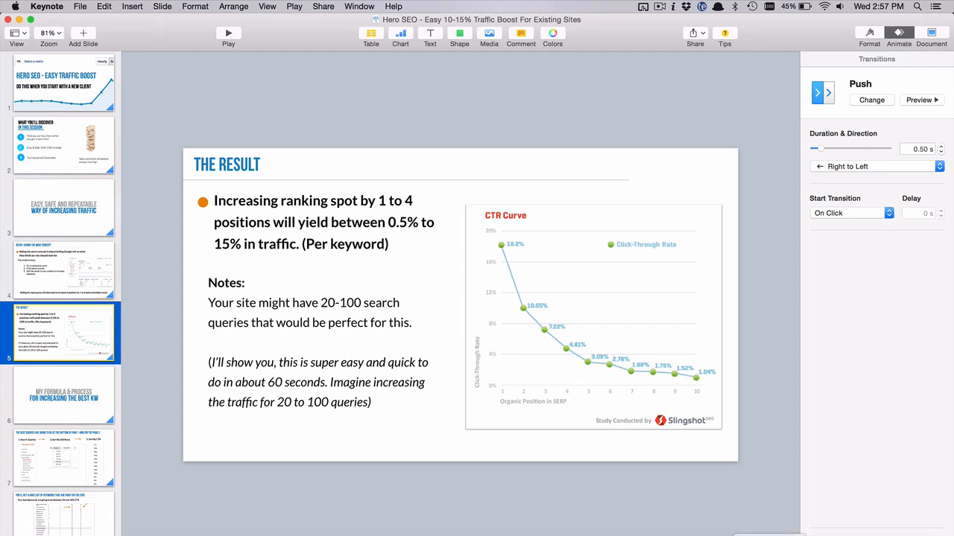
- Switch back to Excel and select rows 131 to 146, with average positions 11 to 14, from Query through Avg. position
{"action": "left_click", "coordinate": [737, 535]}
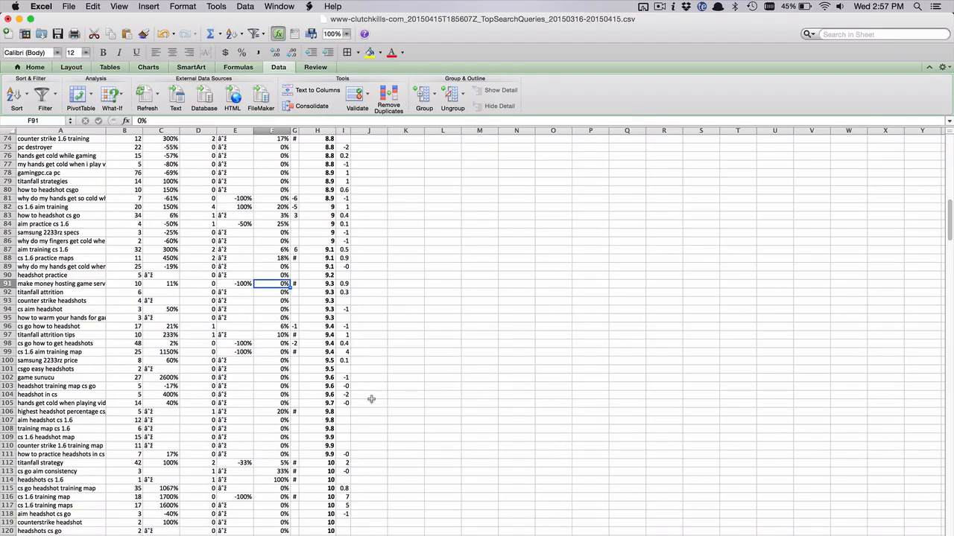
{"action": "scroll", "coordinate": [371, 400], "scroll_direction": "down", "scroll_amount": 10}
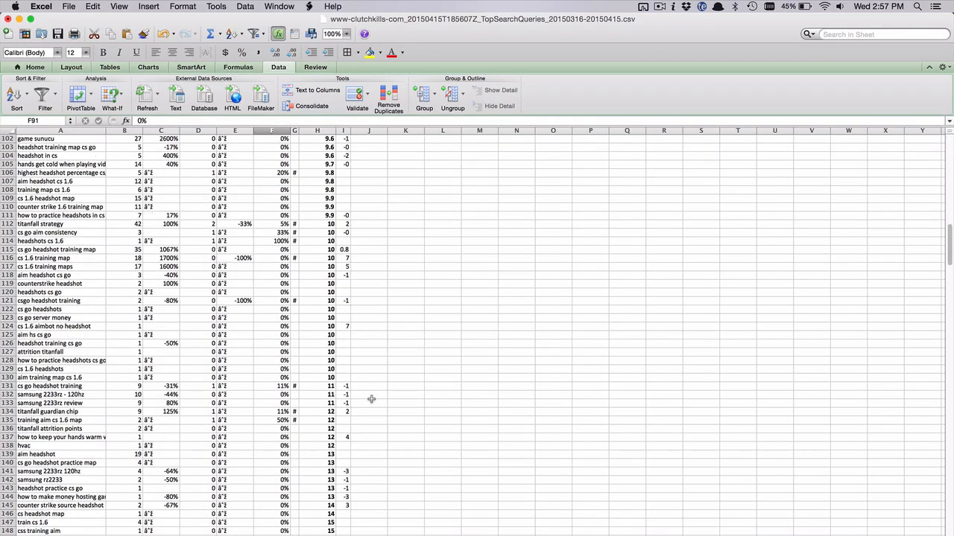
{"action": "left_click", "coordinate": [322, 351]}
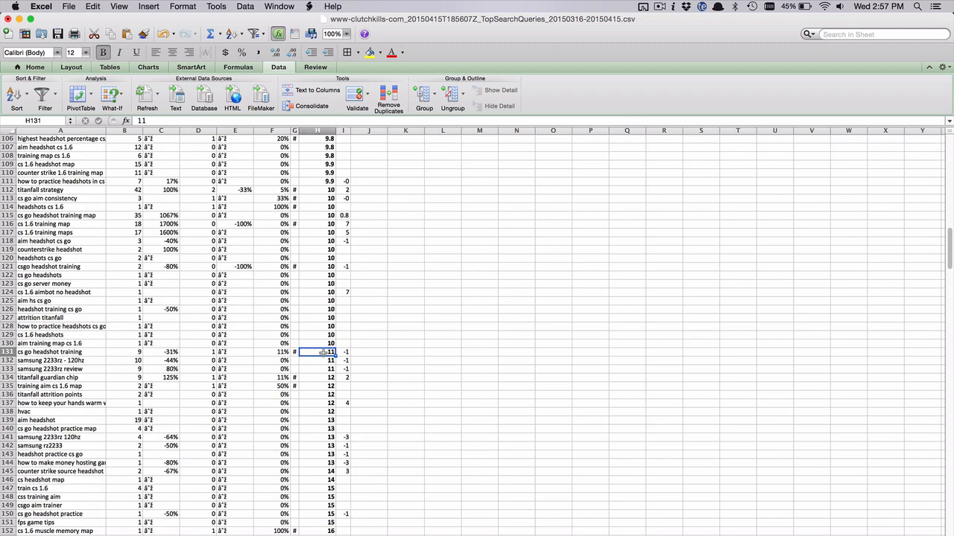
{"action": "scroll", "coordinate": [321, 352], "scroll_direction": "down", "scroll_amount": 3}
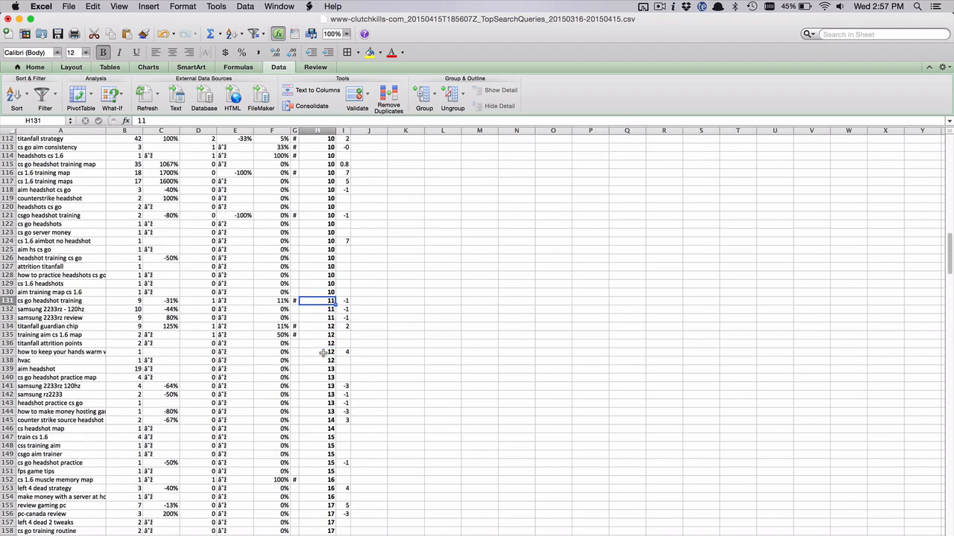
{"action": "left_click", "coordinate": [319, 430], "text": "shift"}
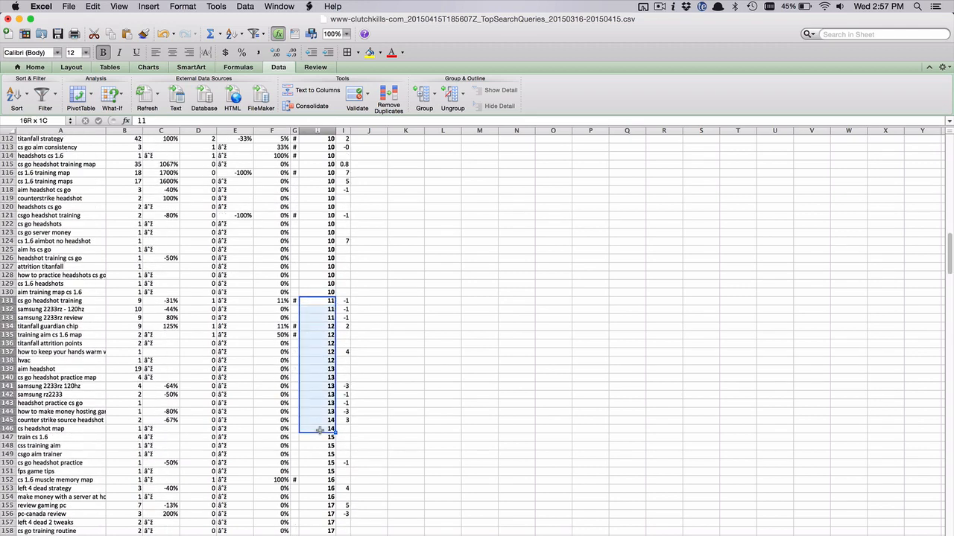
{"action": "key", "text": "shift+Left"}
{"action": "key", "text": "shift+Left"}
{"action": "key", "text": "shift+Left"}
{"action": "key", "text": "shift+Left"}
{"action": "key", "text": "shift+Left"}
{"action": "key", "text": "shift+Left"}
{"action": "key", "text": "shift+Left"}
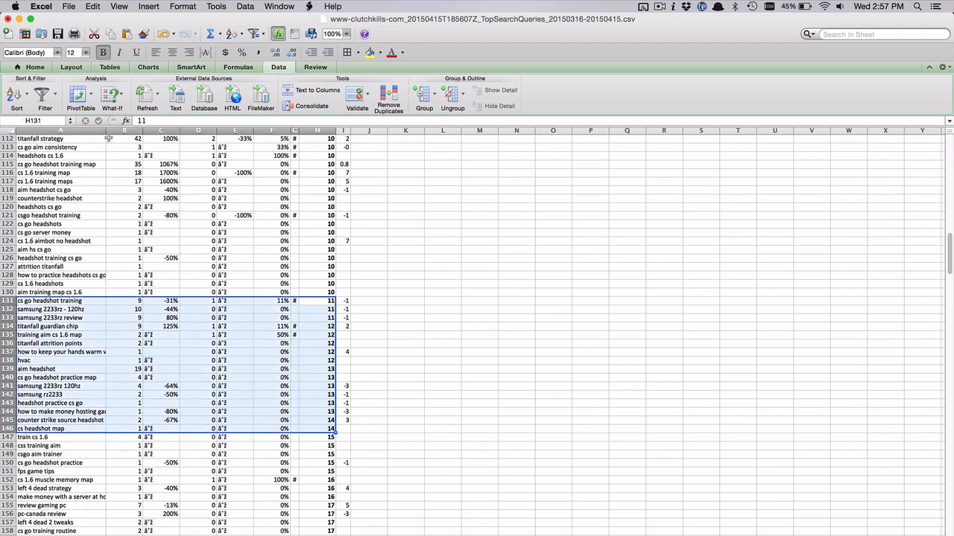
- Widen the Query column to show longer queries and check the queries in rows 131 to 133
{"action": "left_click_drag", "start_coordinate": [106, 131], "coordinate": [138, 142]}
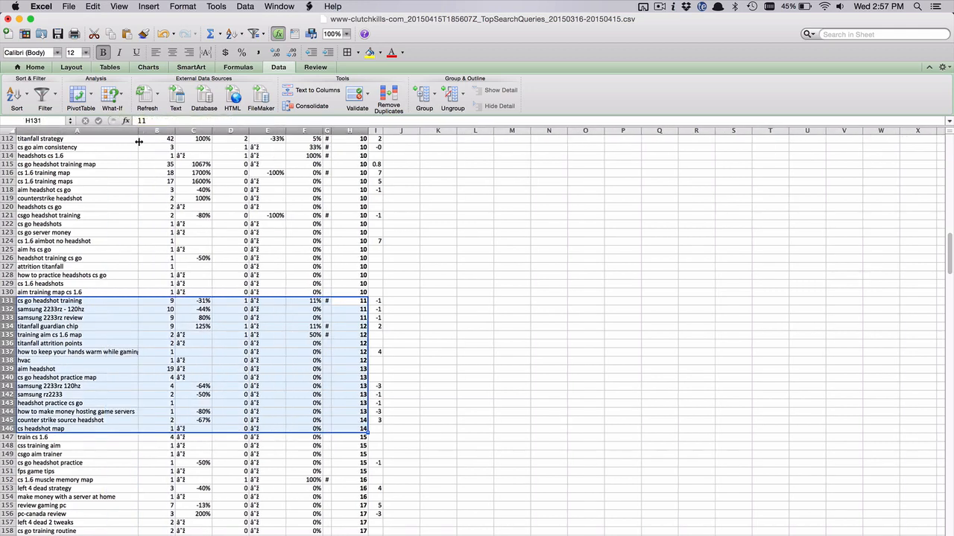
{"action": "left_click", "coordinate": [86, 301]}
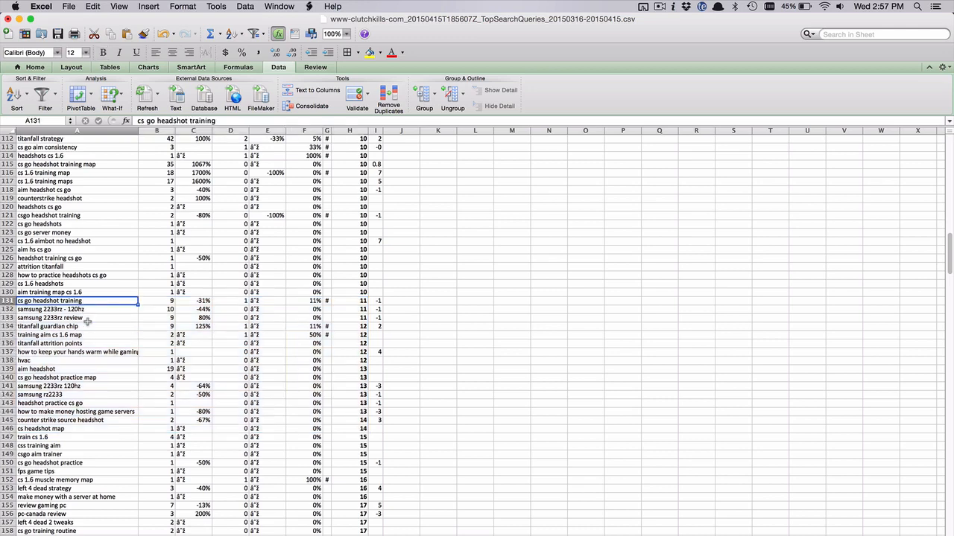
{"action": "left_click", "coordinate": [87, 319]}
{"action": "left_click", "coordinate": [85, 309]}
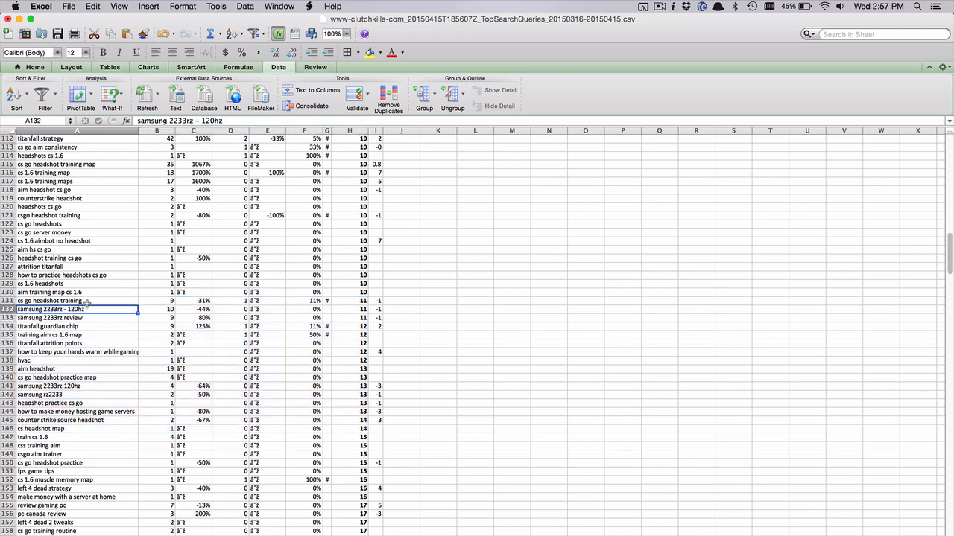
- Copy the query text "cs go headshot training" from cell A131
{"action": "left_click", "coordinate": [87, 302]}
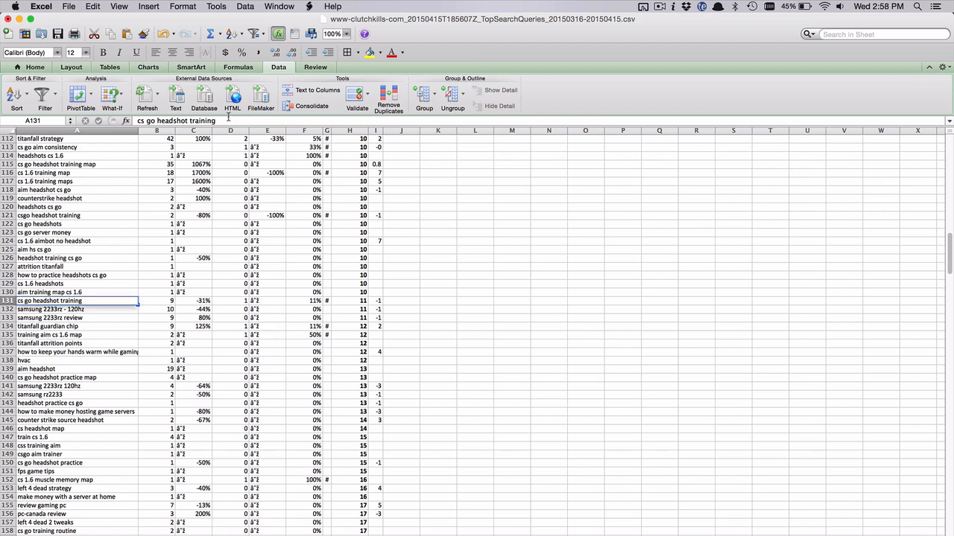
{"action": "left_click_drag", "start_coordinate": [228, 117], "coordinate": [146, 117]}
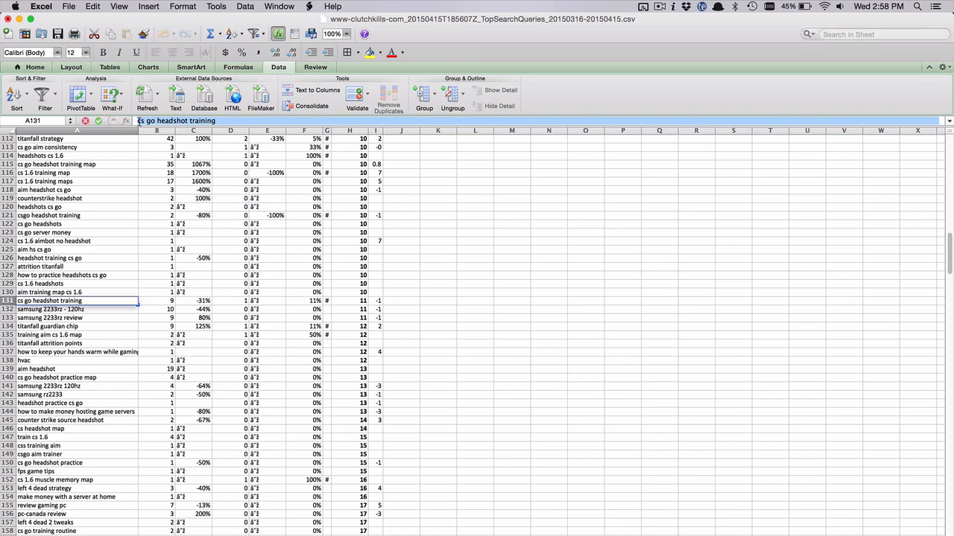
{"action": "key", "text": "super+c"}
{"action": "left_click", "coordinate": [214, 120]}
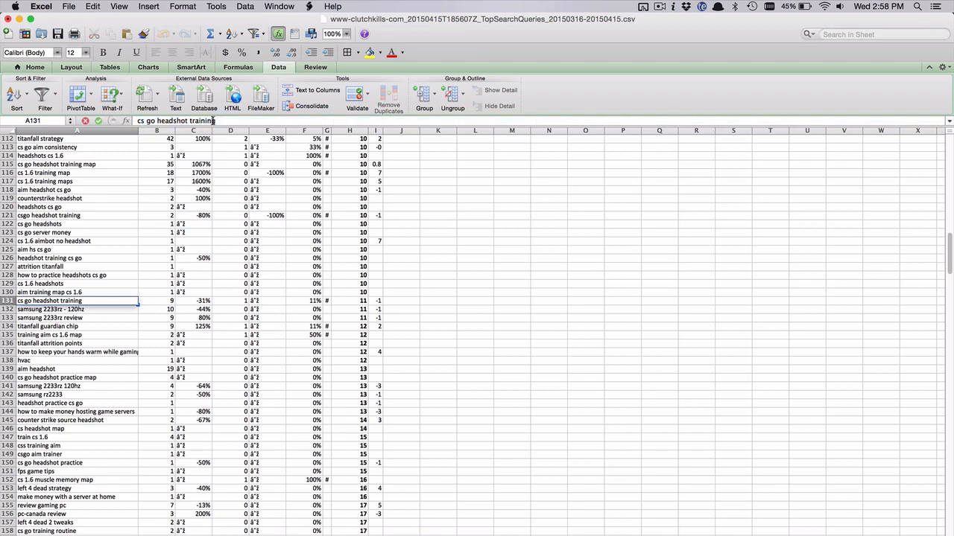
{"action": "left_click_drag", "start_coordinate": [215, 121], "coordinate": [134, 118]}
{"action": "key", "text": "super+c"}
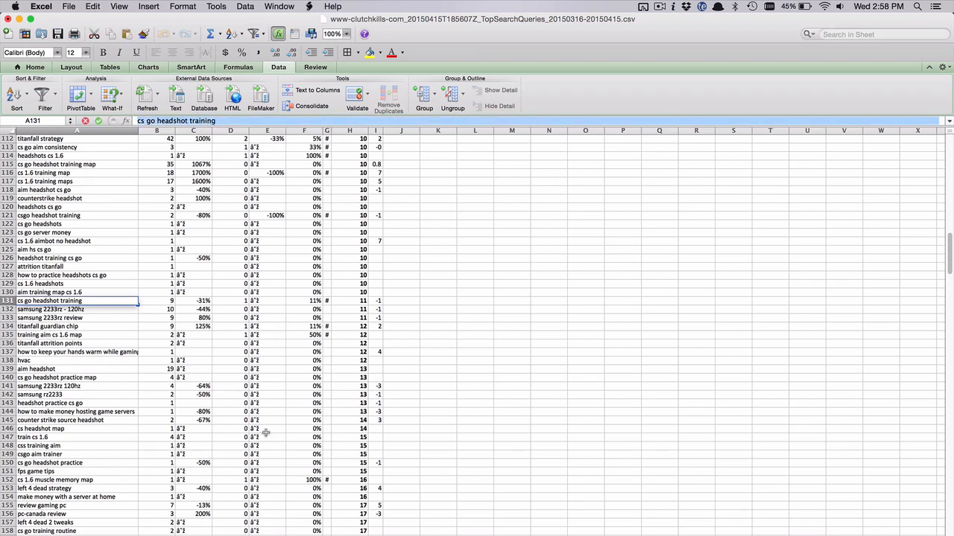
- Switch to Webmaster Tools in Firefox and open the query details for "how to get headshots in cs go"
{"action": "key", "text": "super+Tab"}
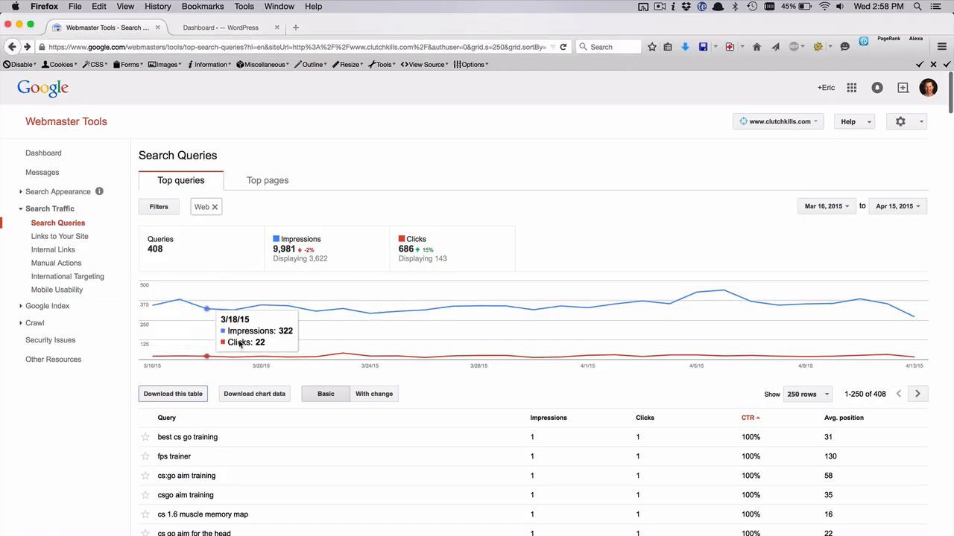
{"action": "scroll", "coordinate": [318, 444], "scroll_direction": "down", "scroll_amount": 20}
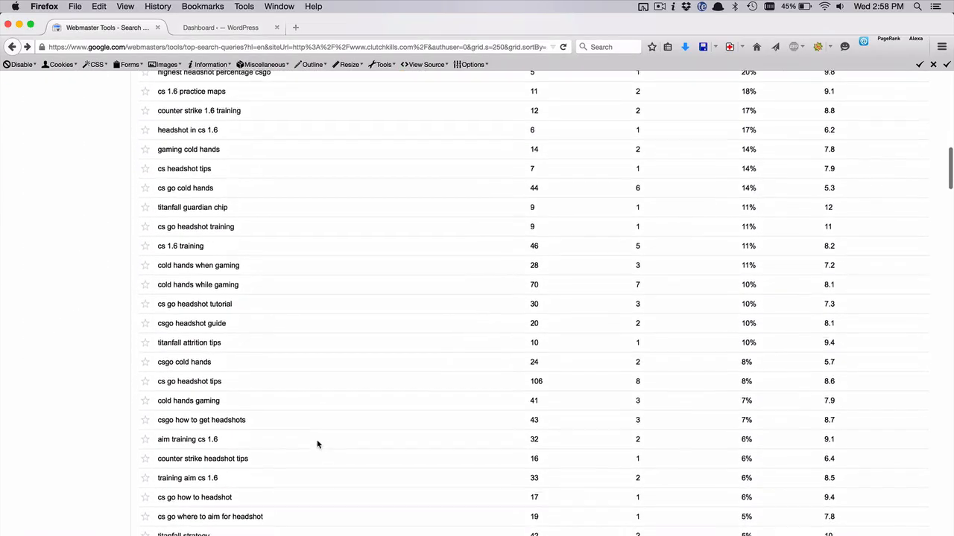
{"action": "scroll", "coordinate": [318, 445], "scroll_direction": "down", "scroll_amount": 3}
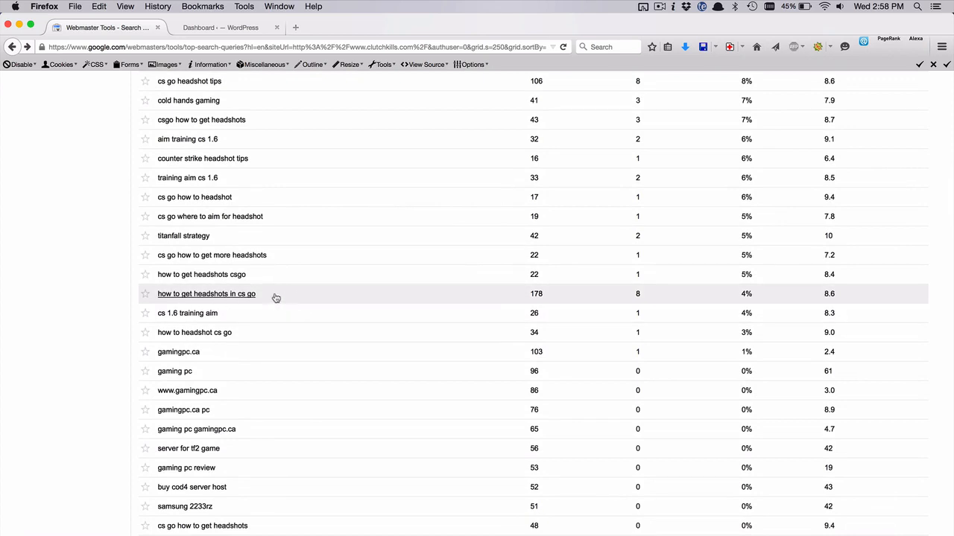
{"action": "left_click_drag", "start_coordinate": [258, 295], "coordinate": [157, 294]}
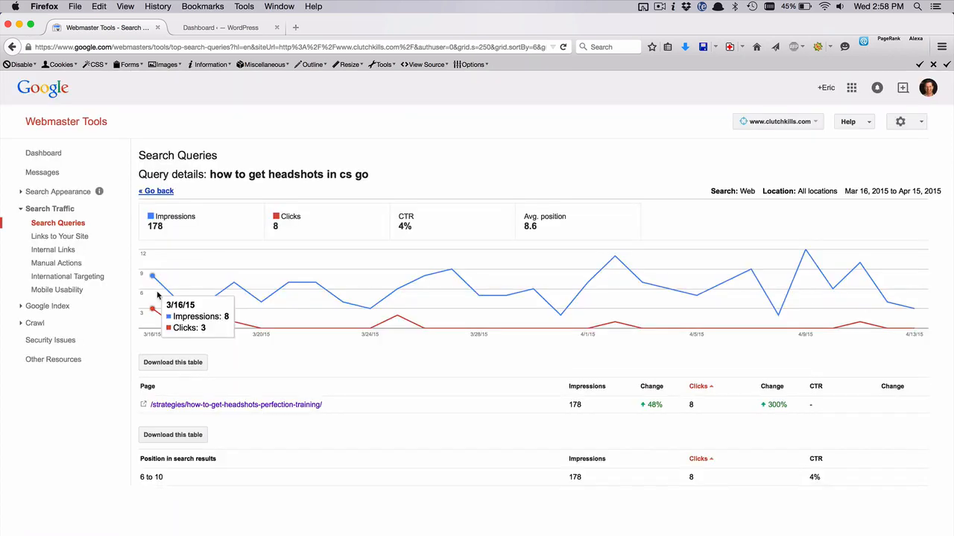
- Copy the query "how to get headshots in cs go" from its details page and search Google for it in a new tab
{"action": "left_click_drag", "start_coordinate": [368, 174], "coordinate": [207, 174]}
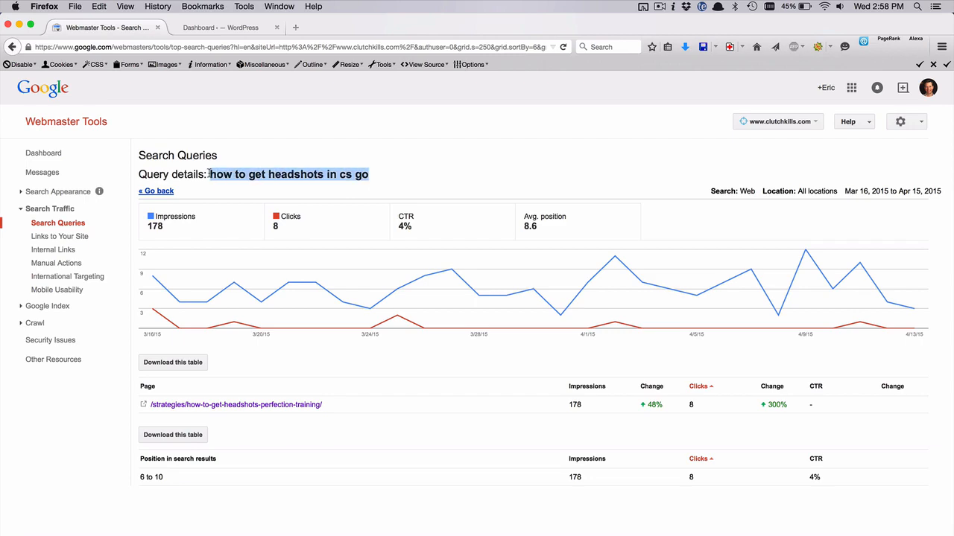
{"action": "left_click", "coordinate": [295, 28]}
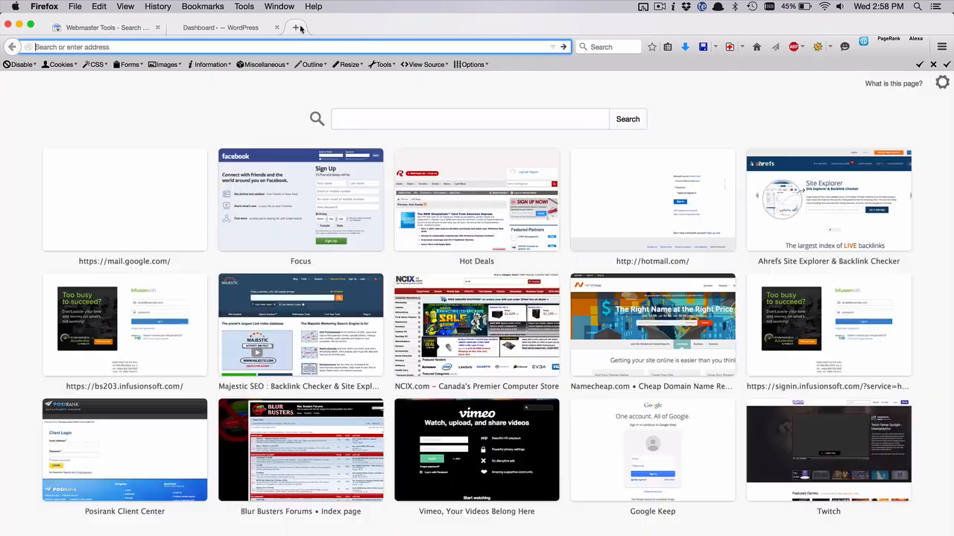
{"action": "type", "text": "google.com/"}
{"action": "key", "text": "Return"}
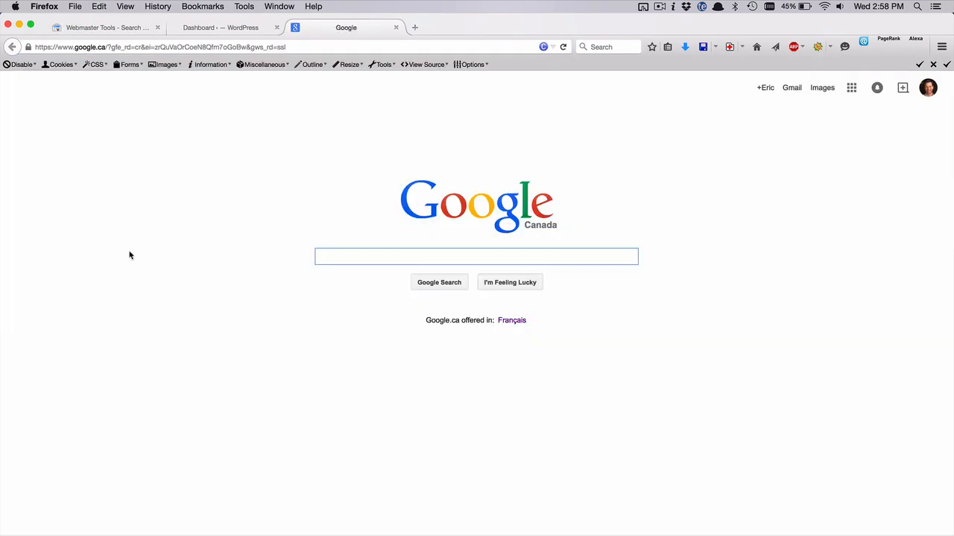
{"action": "key", "text": "super+v"}
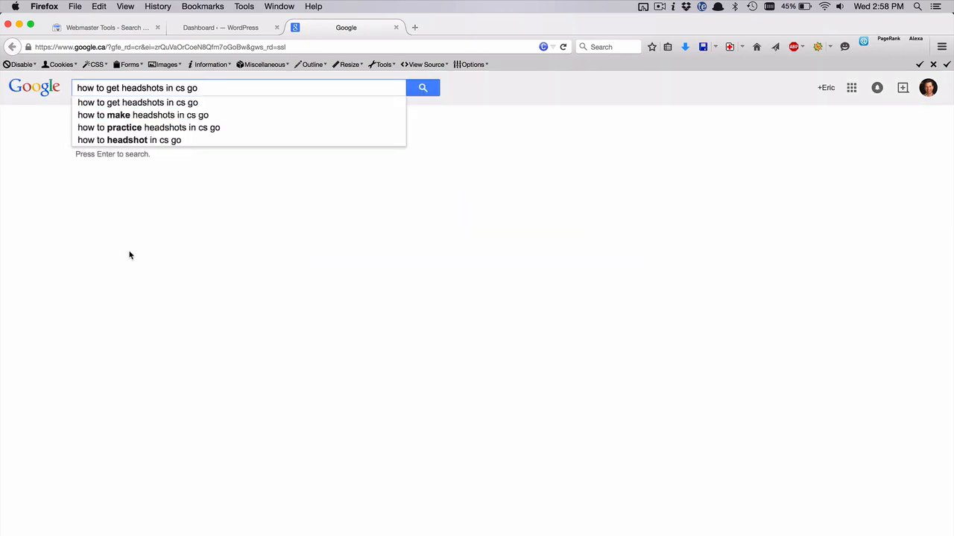
{"action": "key", "text": "Return"}
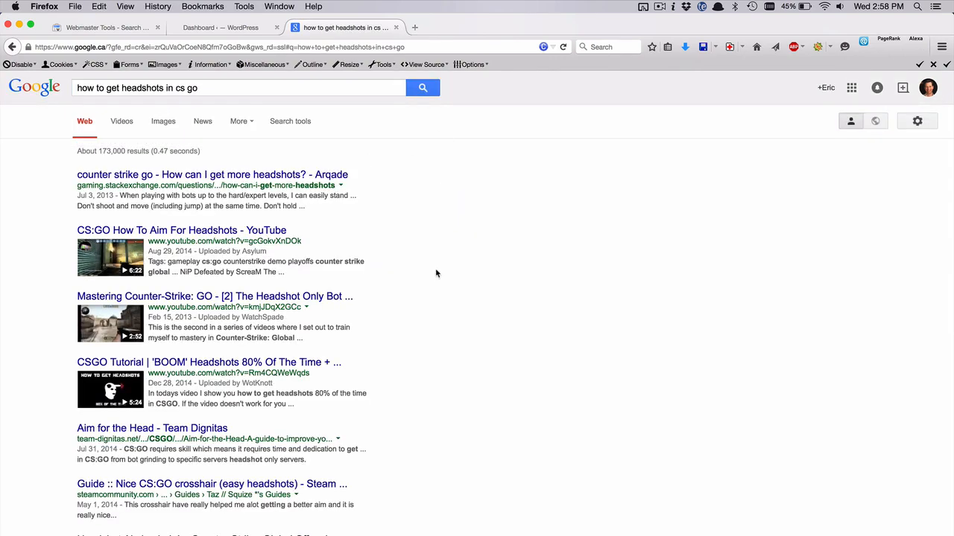
- Look through the first results page, go to page 2 and open the ClutchKills "How to Get Headshots" result in a new tab
{"action": "scroll", "coordinate": [437, 273], "scroll_direction": "down", "scroll_amount": 3}
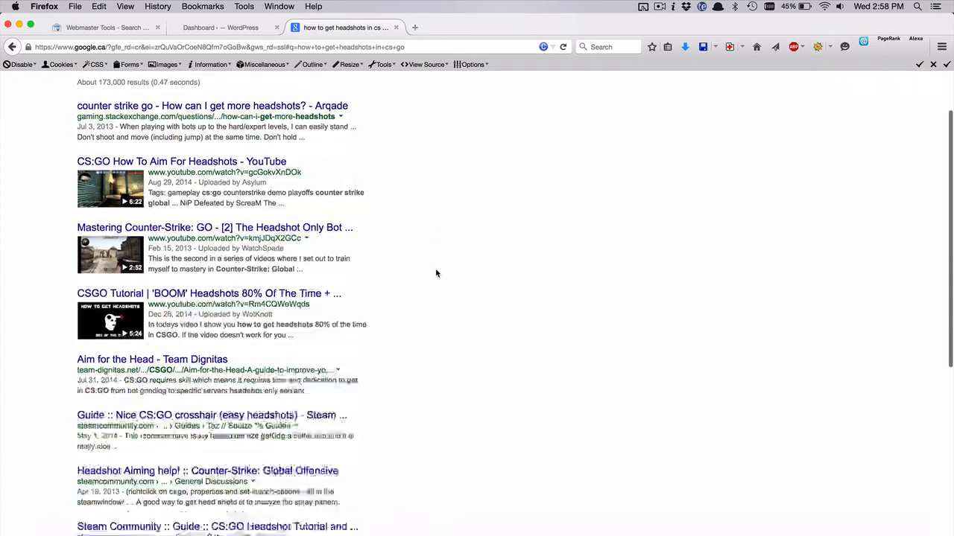
{"action": "scroll", "coordinate": [436, 274], "scroll_direction": "down", "scroll_amount": 10}
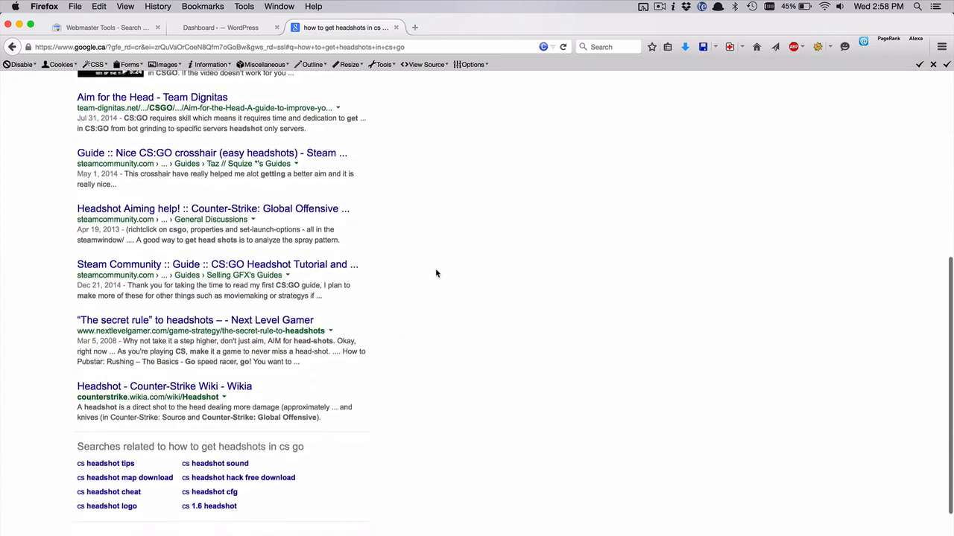
{"action": "scroll", "coordinate": [437, 273], "scroll_direction": "down", "scroll_amount": 2}
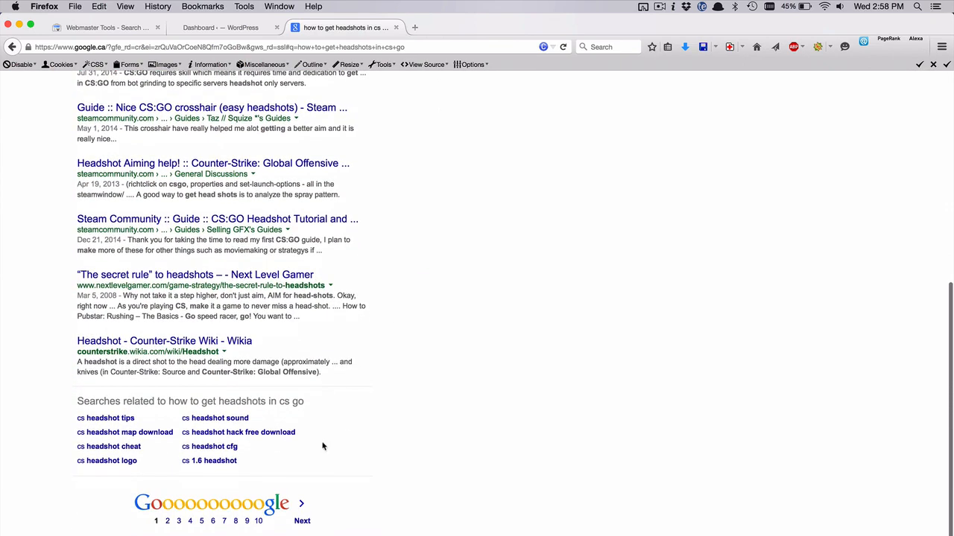
{"action": "left_click", "coordinate": [302, 521]}
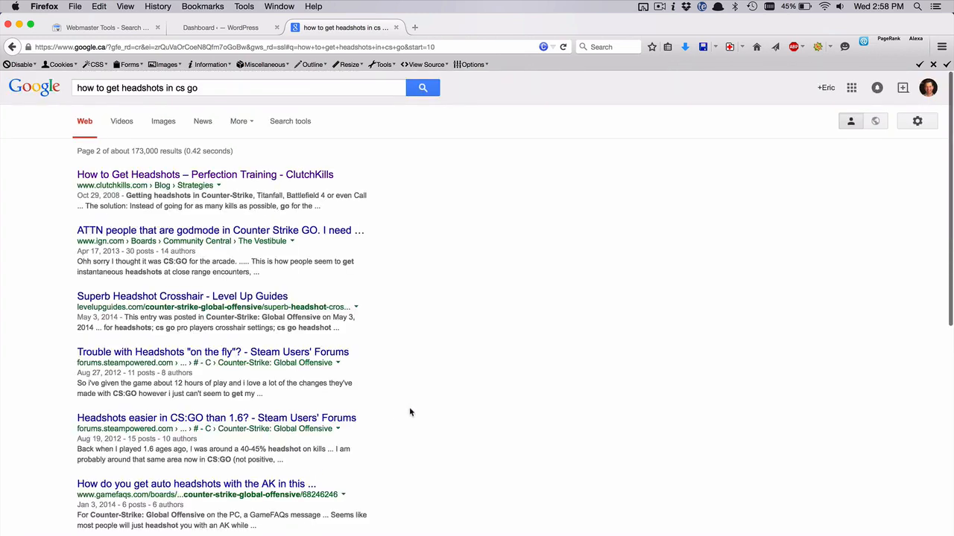
{"action": "left_click", "coordinate": [267, 175], "text": "super"}
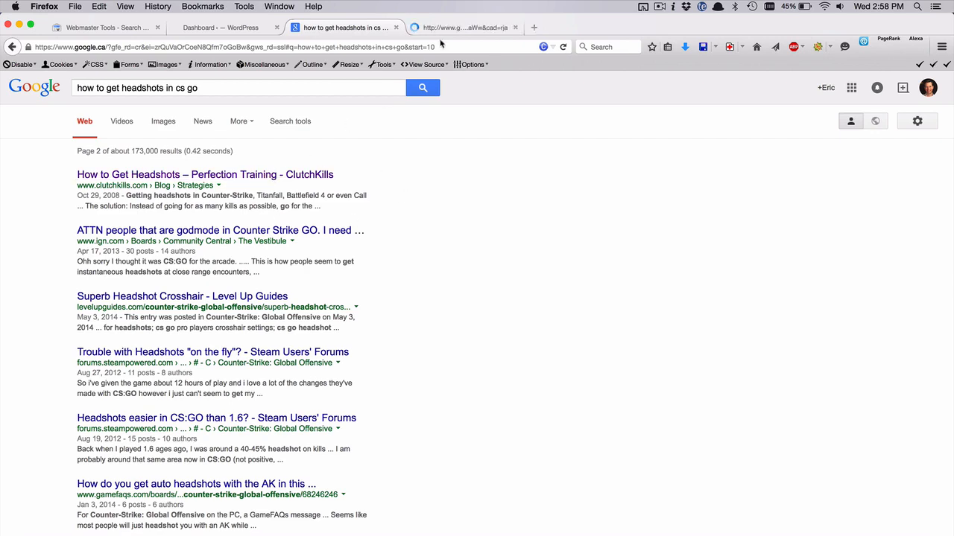
- Open the ClutchKills "How to Get Headshots" post for editing and add "CS GO" after "Counter-Strike" in its opening sentence
{"action": "left_click", "coordinate": [465, 28]}
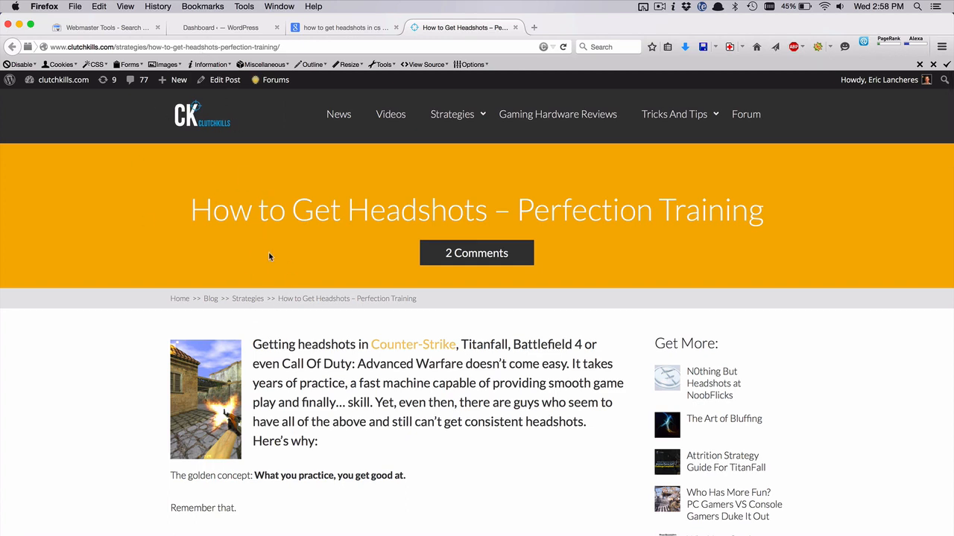
{"action": "scroll", "coordinate": [342, 366], "scroll_direction": "down", "scroll_amount": 2}
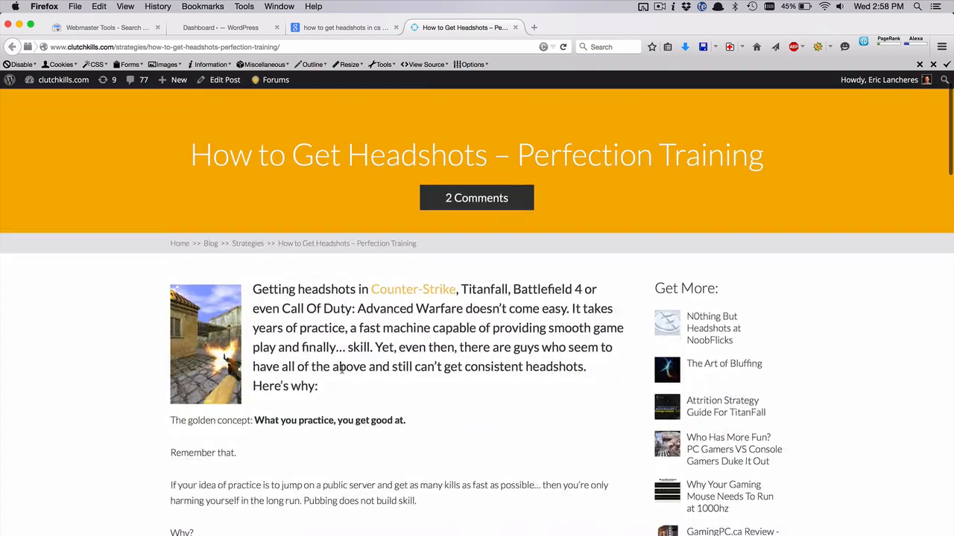
{"action": "left_click", "coordinate": [230, 86]}
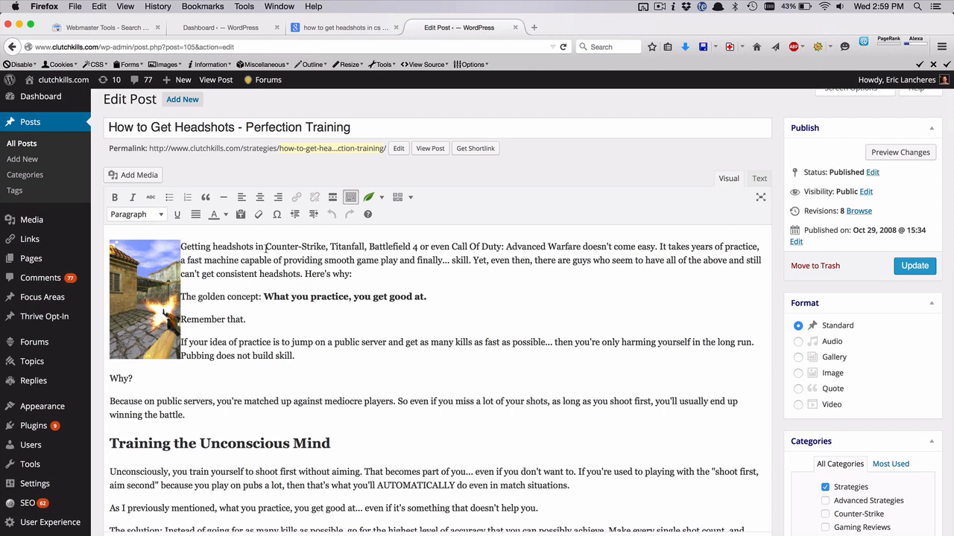
{"action": "left_click", "coordinate": [325, 247]}
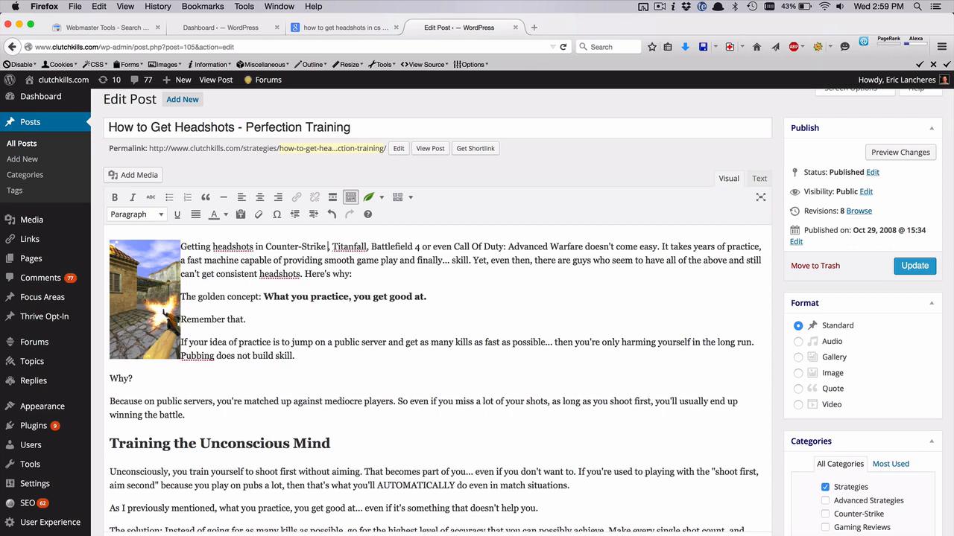
{"action": "type", "text": "CS GO"}
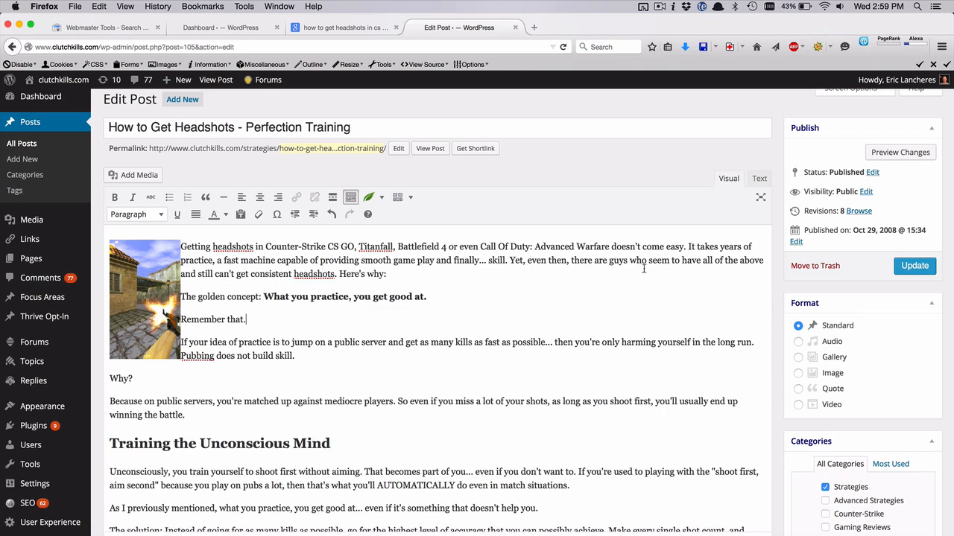
- After "Pubbing does not build skill." append "So if you're looking for how to get headshots in cs go, then this is what you're going to want to practice."
{"action": "left_click", "coordinate": [324, 356]}
{"action": "type", "text": "So if you're looking to"}
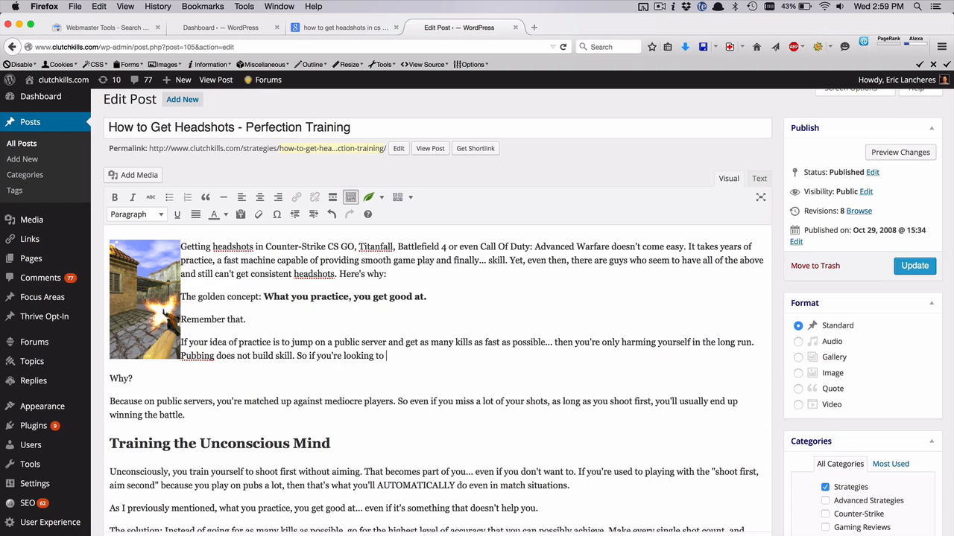
{"action": "type", "text": "how to get headshots in cs go"}
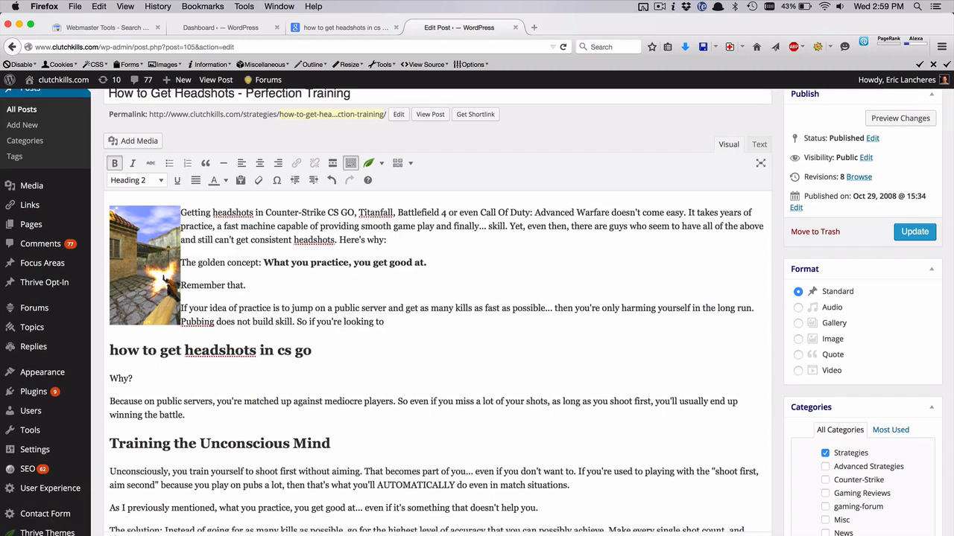
{"action": "left_click", "coordinate": [391, 322]}
{"action": "key", "text": "BackSpace"}
{"action": "key", "text": "BackSpace"}
{"action": "type", "text": "for how to get headshots in cs"}
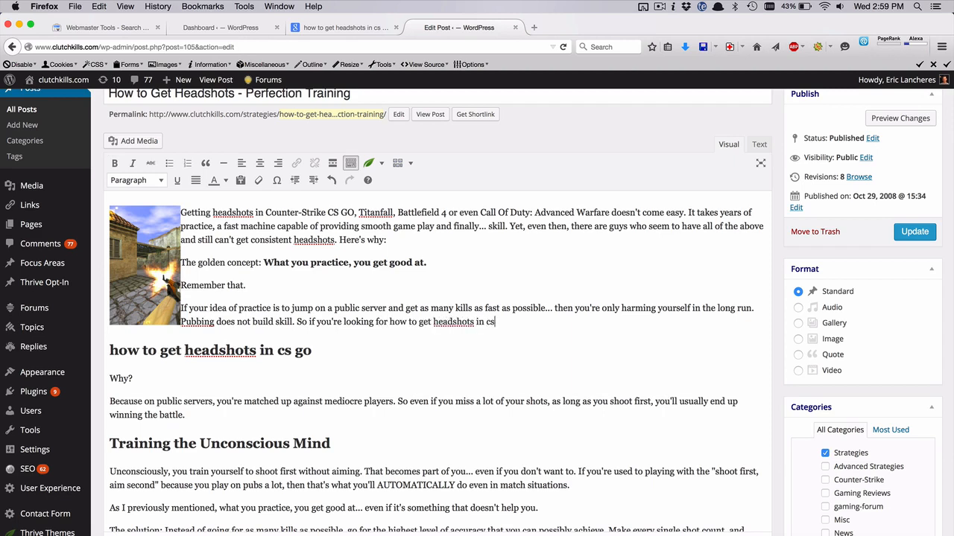
{"action": "type", "text": " go, then this is what you're going"}
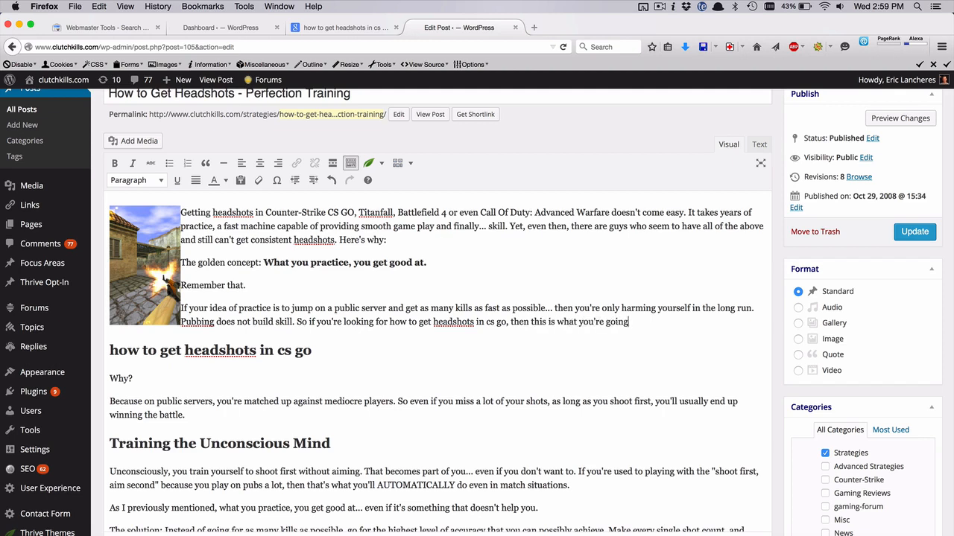
{"action": "type", "text": " to want to priact"}
- Delete the stray "how to get headshots in cs go" heading and its empty line above "Why?"
{"action": "key", "text": "shift+alt+Left"}
{"action": "key", "text": "shift+alt+Left"}
{"action": "key", "text": "shift+alt+Left"}
{"action": "key", "text": "shift+alt+Left"}
{"action": "key", "text": "shift+alt+Left"}
{"action": "key", "text": "shift+alt+Left"}
{"action": "key", "text": "shift+alt+Left"}
{"action": "key", "text": "super+c"}
{"action": "key", "text": "BackSpace"}
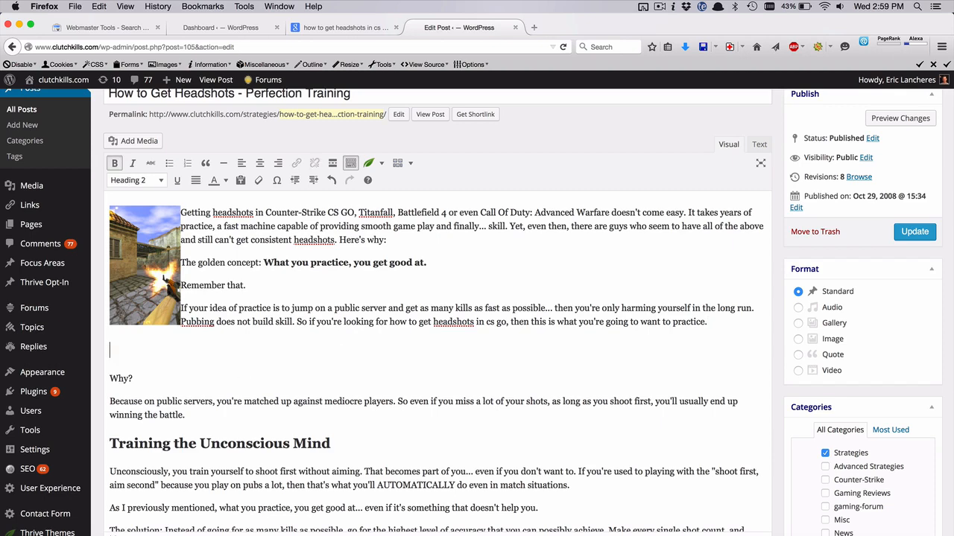
{"action": "key", "text": "BackSpace"}
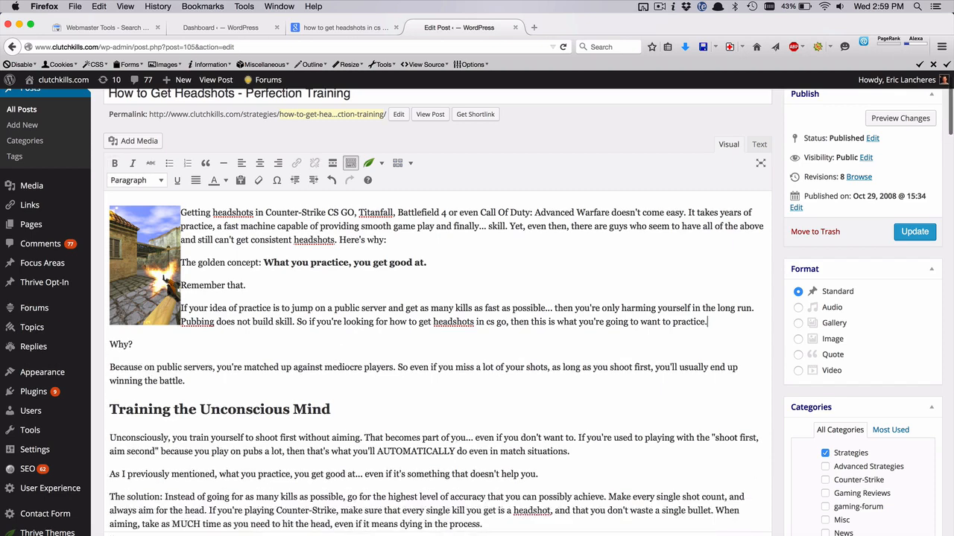
- Update the post and open its published page
{"action": "left_click", "coordinate": [901, 236]}
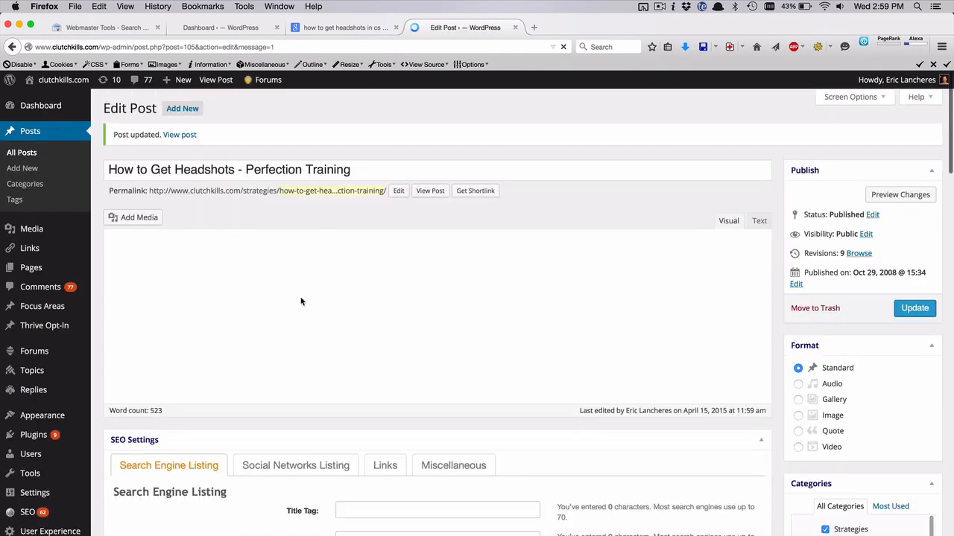
{"action": "left_click", "coordinate": [179, 126]}
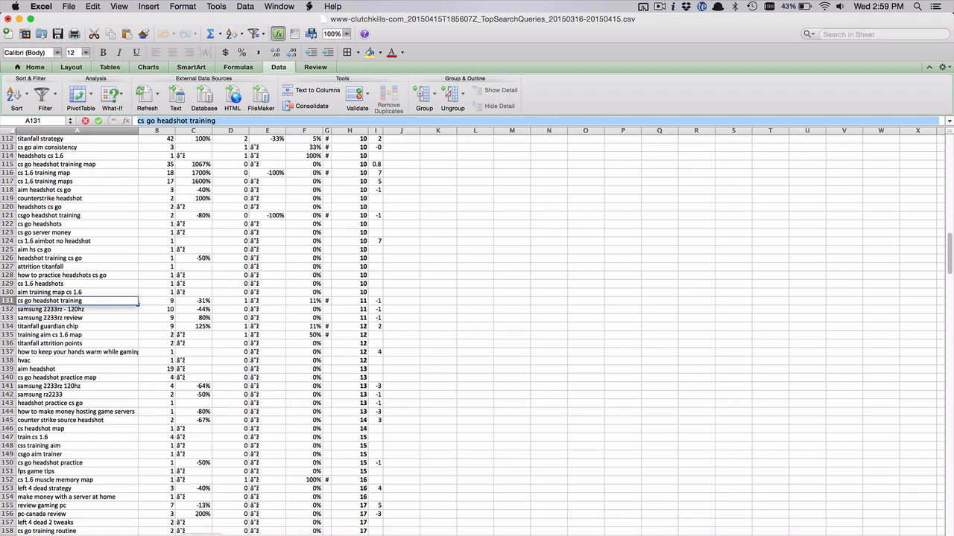
- Switch to the search queries sheet in Excel and find the cell containing "how to get headshots in cs go"
{"action": "left_click", "coordinate": [98, 422]}
{"action": "key", "text": "super+f"}
{"action": "key", "text": "super+v"}
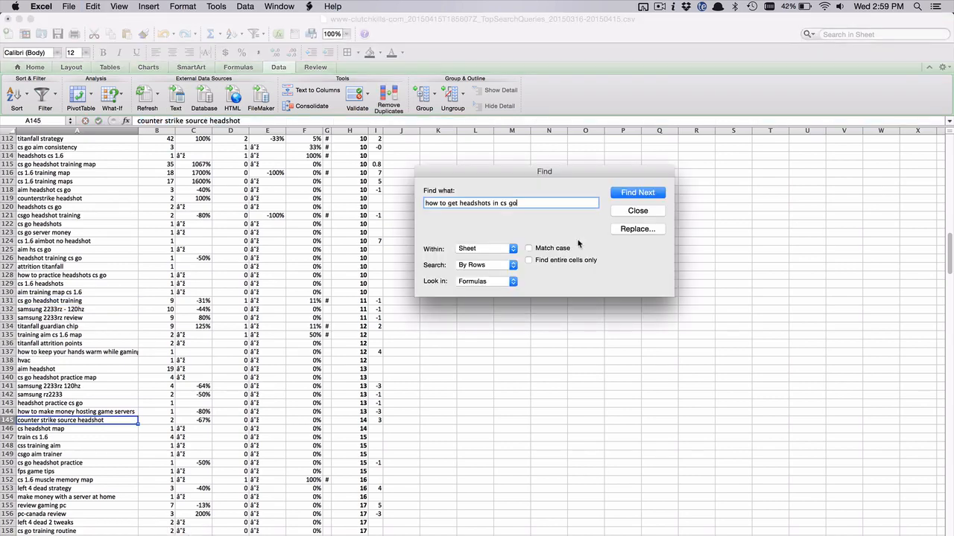
{"action": "left_click", "coordinate": [640, 194]}
{"action": "left_click", "coordinate": [636, 217]}
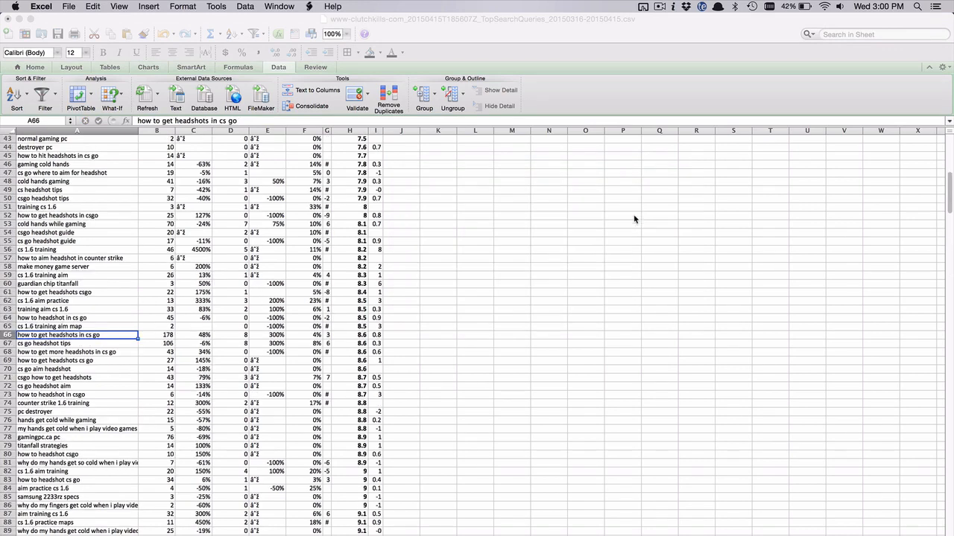
- Format cells A66 to I66 of the "how to get headshots in cs go" row as bold with an orange fill
{"action": "left_click", "coordinate": [378, 335], "text": "shift"}
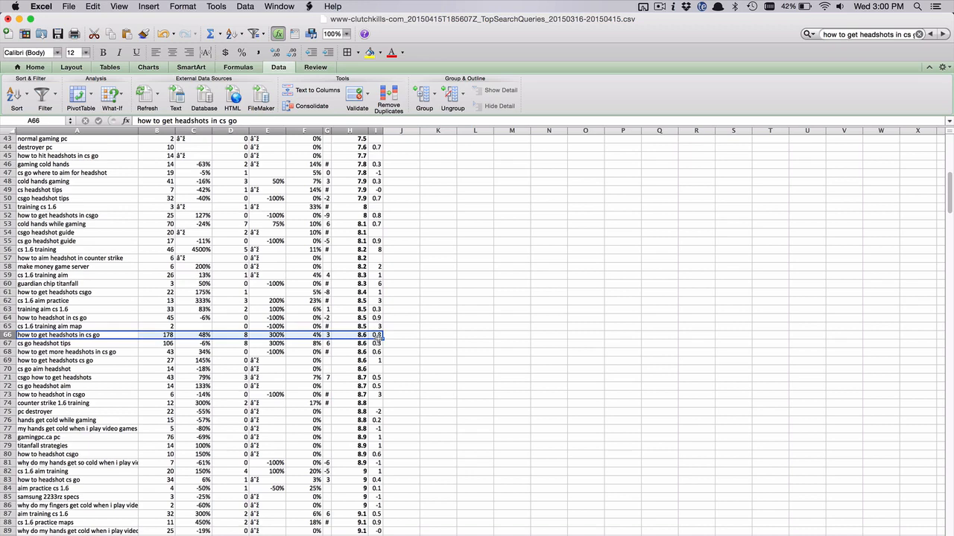
{"action": "key", "text": "super+b"}
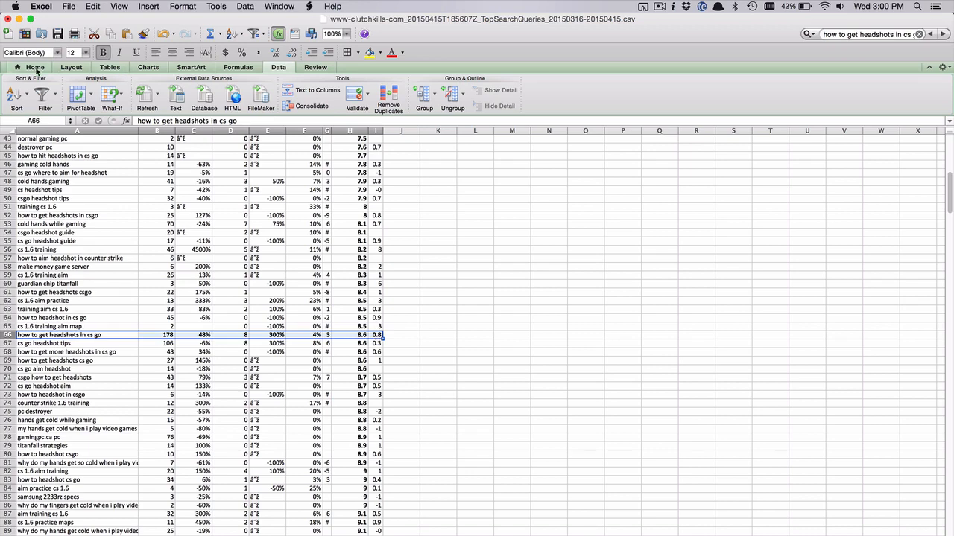
{"action": "left_click", "coordinate": [370, 52]}
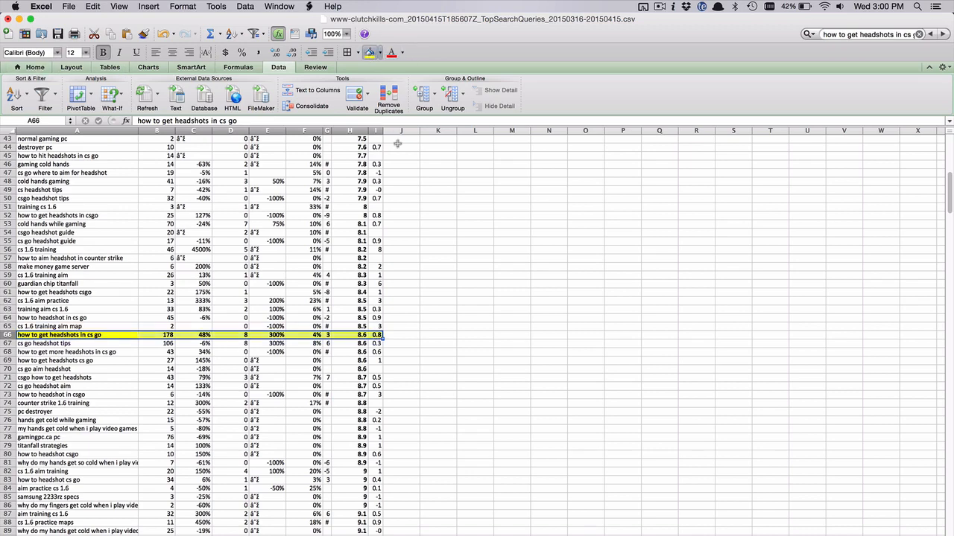
{"action": "left_click", "coordinate": [380, 53]}
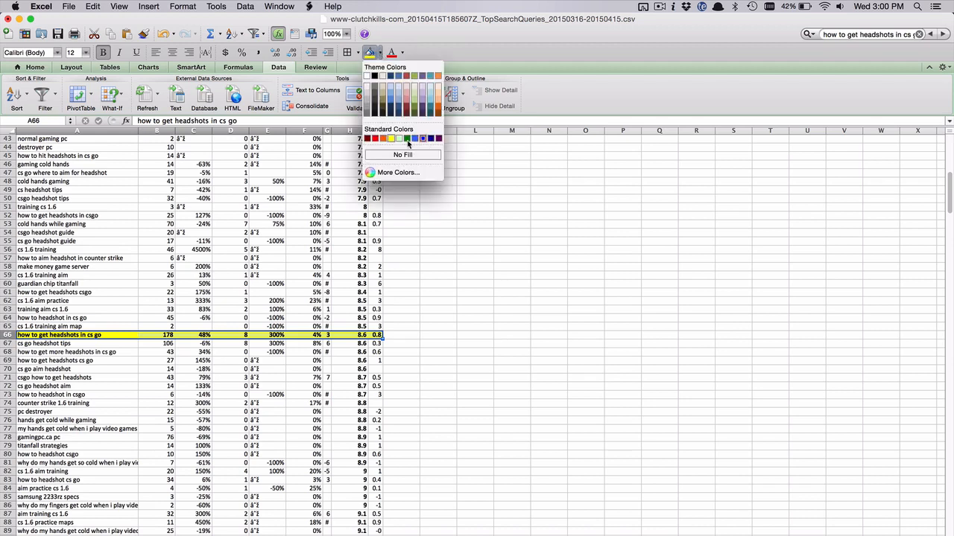
{"action": "left_click", "coordinate": [382, 139]}
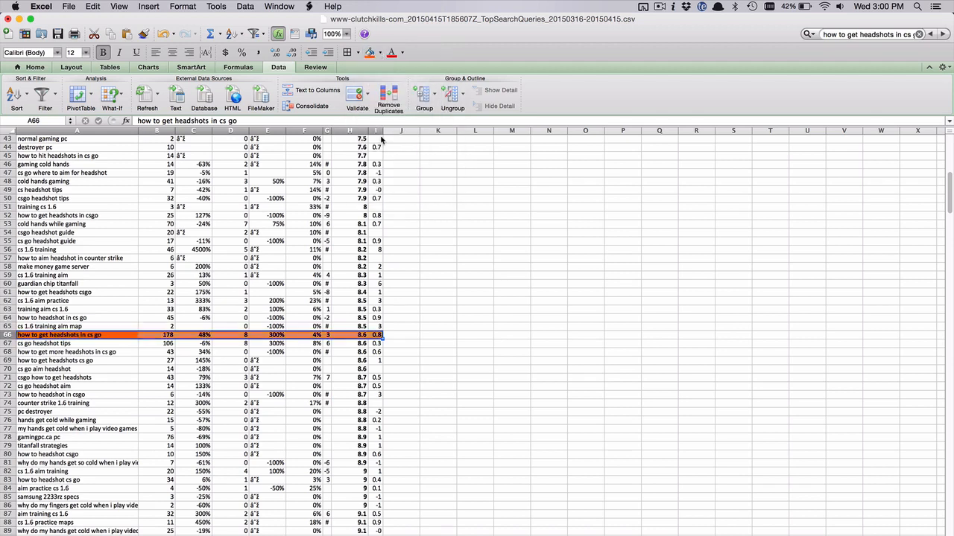
{"action": "left_click", "coordinate": [422, 287]}
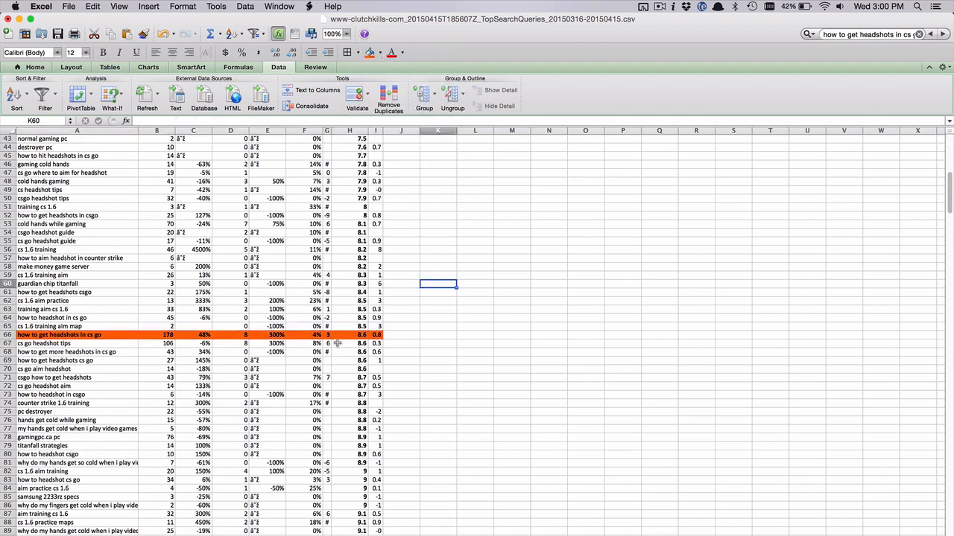
- Examine the values across the highlighted row, from the impressions in B66 to the average position in H66
{"action": "left_click", "coordinate": [156, 336]}
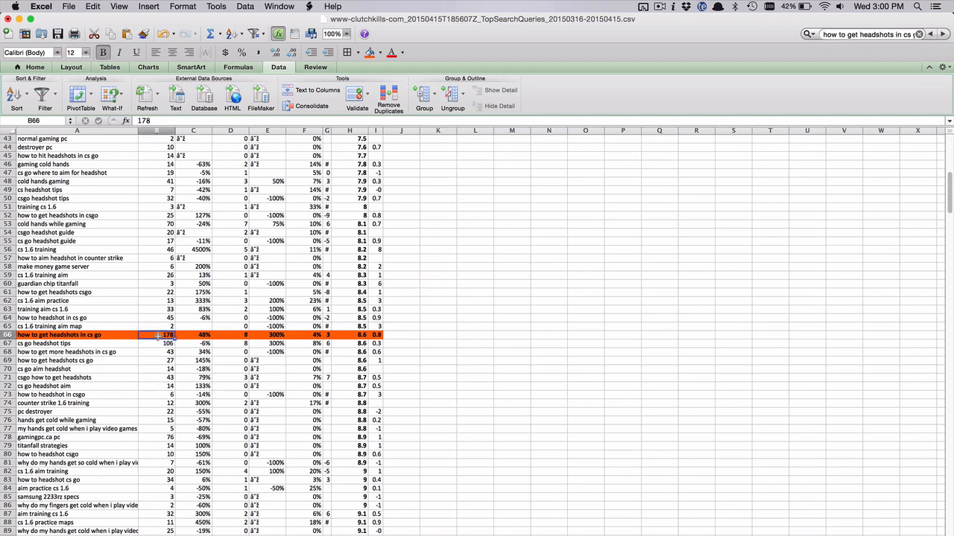
{"action": "key", "text": "Right"}
{"action": "key", "text": "Right"}
{"action": "key", "text": "Right"}
{"action": "key", "text": "Right"}
{"action": "key", "text": "Right"}
{"action": "key", "text": "Right"}
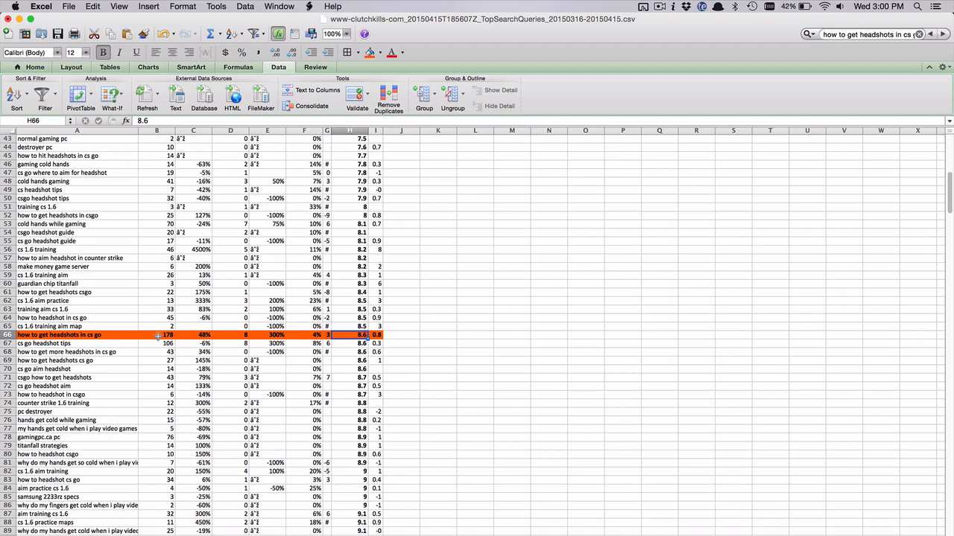
{"action": "key", "text": "Left"}
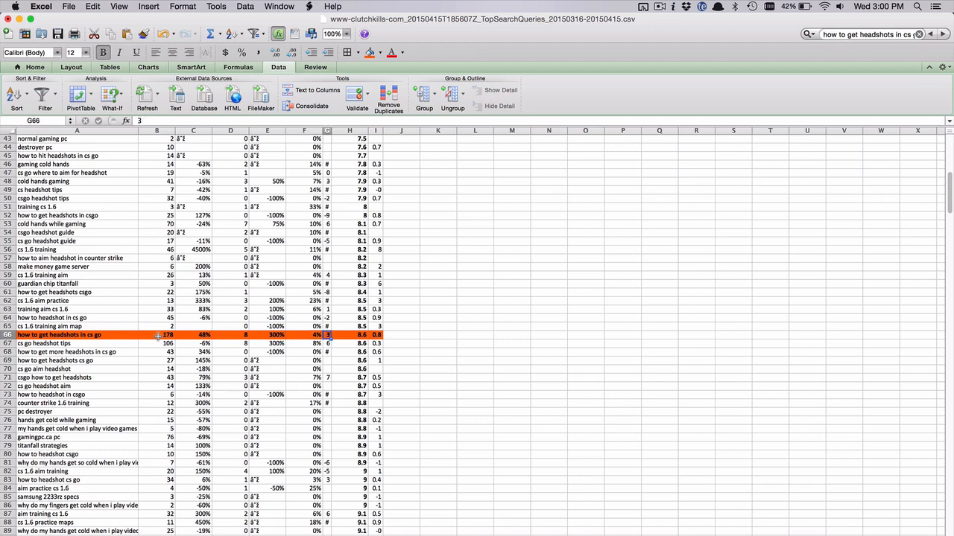
{"action": "left_click", "coordinate": [433, 328]}
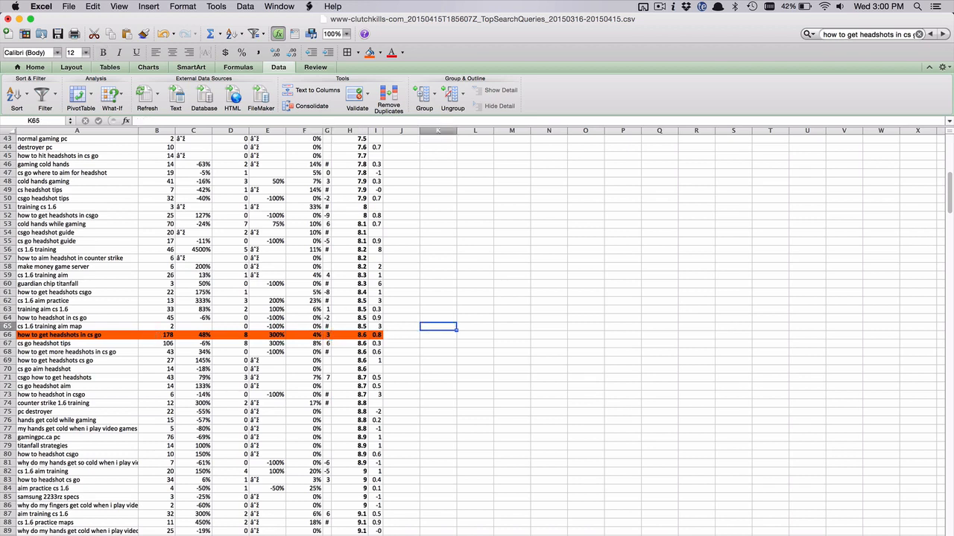
- Switch to Firefox and review the added "how to get headshots in cs go" wording on the published post
{"action": "key", "text": "super+Tab"}
{"action": "scroll", "coordinate": [349, 386], "scroll_direction": "down", "scroll_amount": 5}
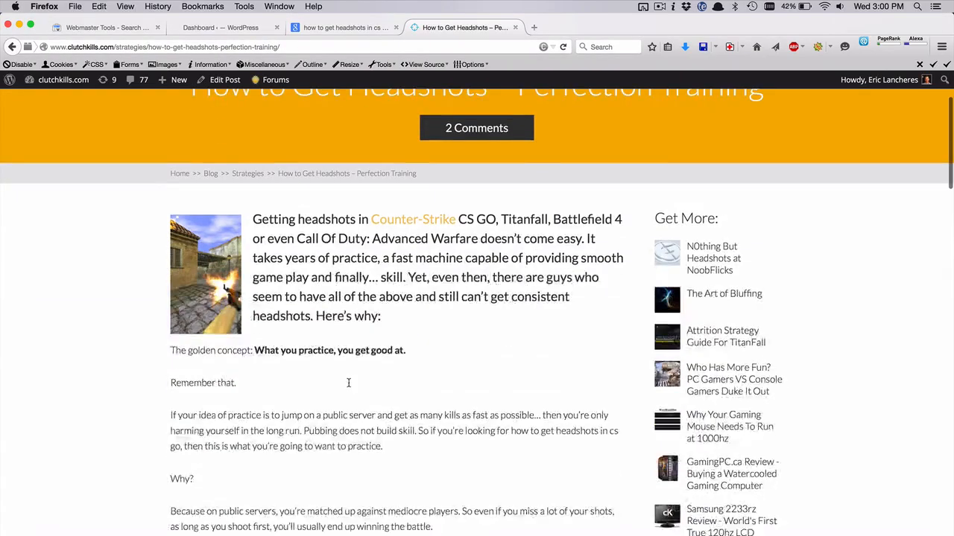
{"action": "scroll", "coordinate": [348, 386], "scroll_direction": "down", "scroll_amount": 2}
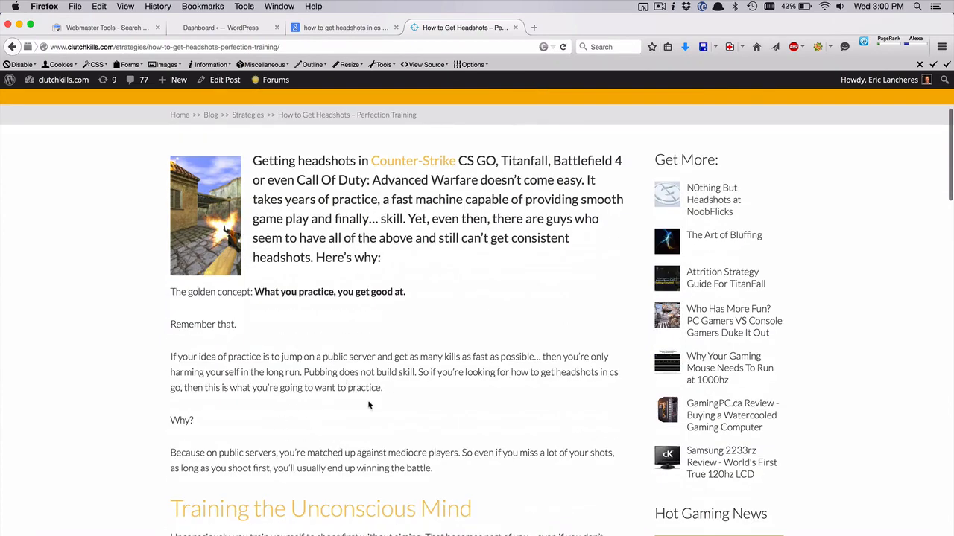
{"action": "scroll", "coordinate": [368, 402], "scroll_direction": "down", "scroll_amount": 2}
{"action": "scroll", "coordinate": [368, 404], "scroll_direction": "up", "scroll_amount": 1}
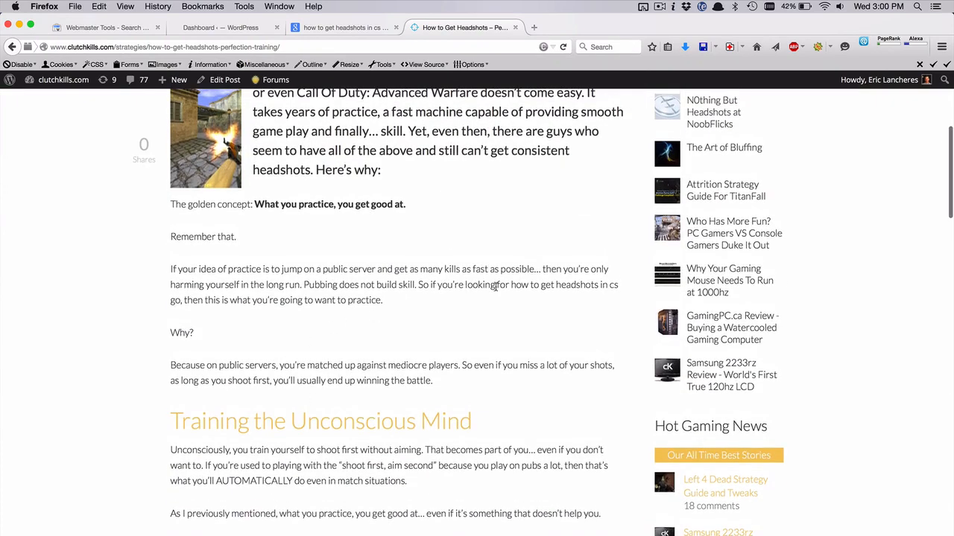
{"action": "left_click_drag", "start_coordinate": [512, 286], "coordinate": [619, 288]}
{"action": "left_click", "coordinate": [618, 289]}
{"action": "scroll", "coordinate": [459, 280], "scroll_direction": "up", "scroll_amount": 8}
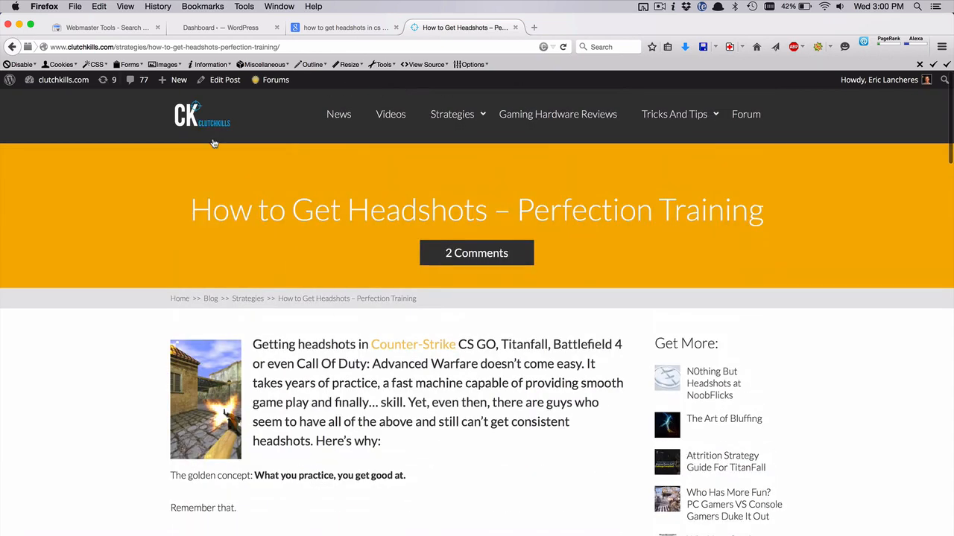
- Go back to the Search Queries list in Webmaster Tools and look through the headshot-related queries and their average positions
{"action": "left_click", "coordinate": [128, 27]}
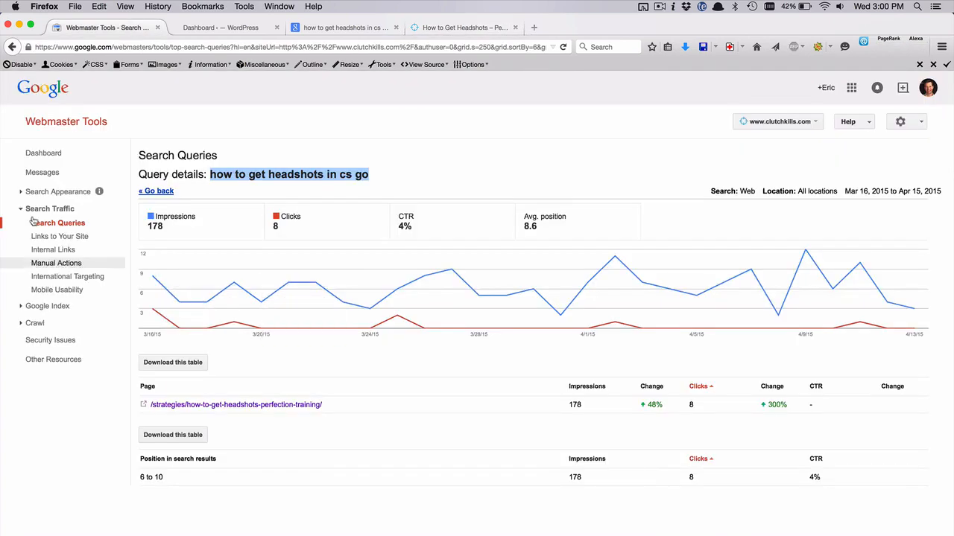
{"action": "left_click", "coordinate": [11, 46]}
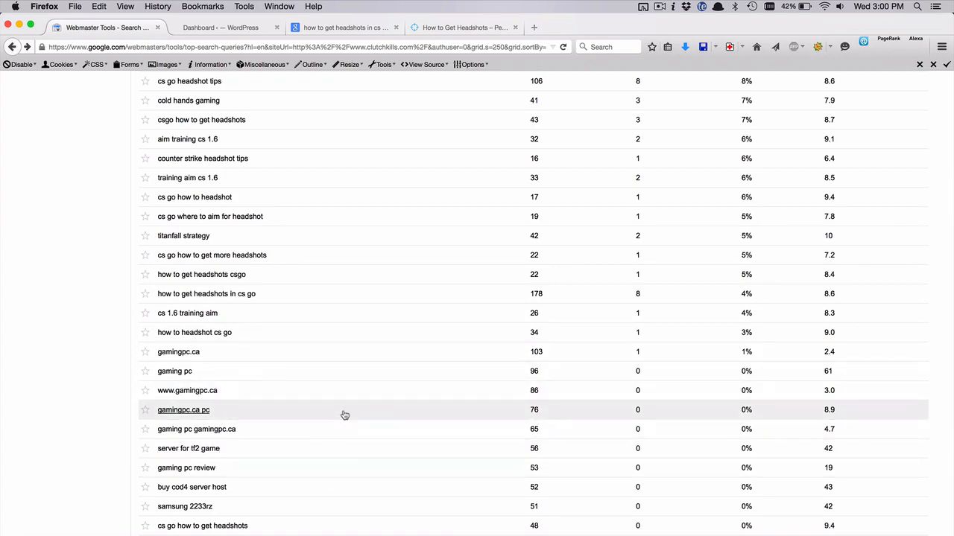
{"action": "scroll", "coordinate": [344, 372], "scroll_direction": "up", "scroll_amount": 3}
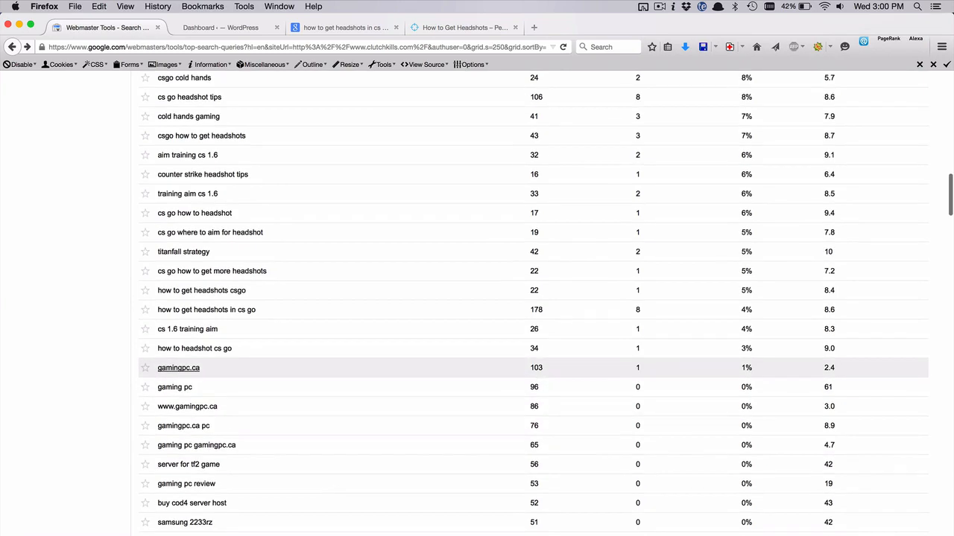
{"action": "scroll", "coordinate": [345, 372], "scroll_direction": "up", "scroll_amount": 2}
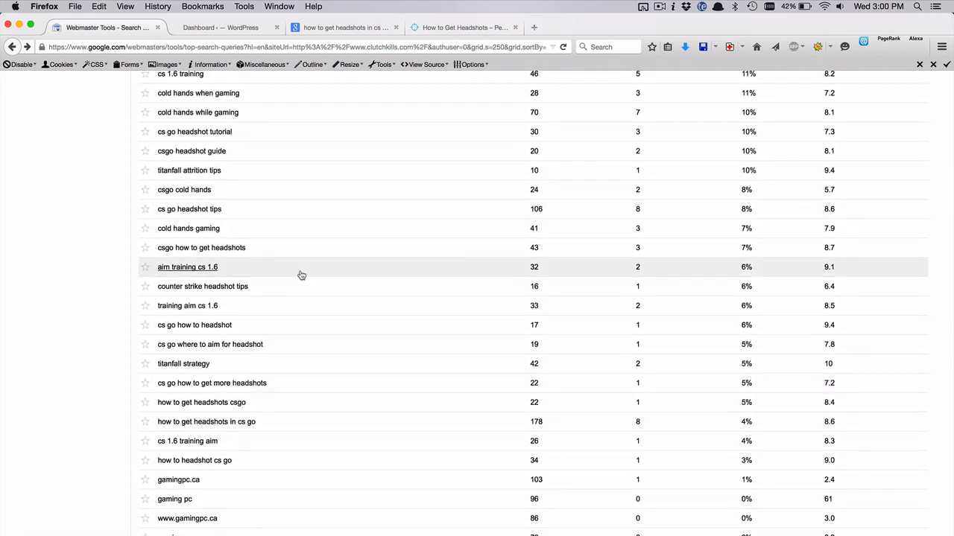
{"action": "scroll", "coordinate": [301, 275], "scroll_direction": "down", "scroll_amount": 1}
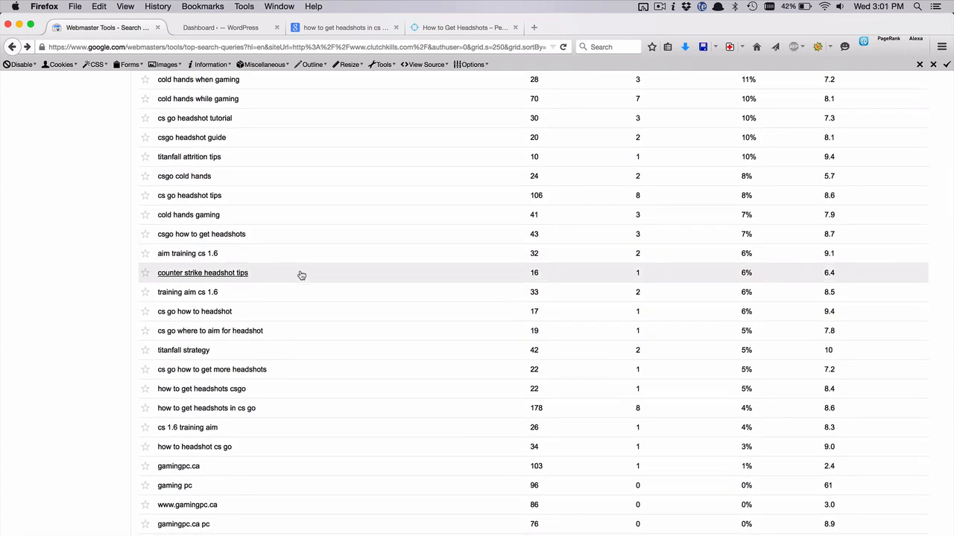
{"action": "scroll", "coordinate": [301, 275], "scroll_direction": "down", "scroll_amount": 2}
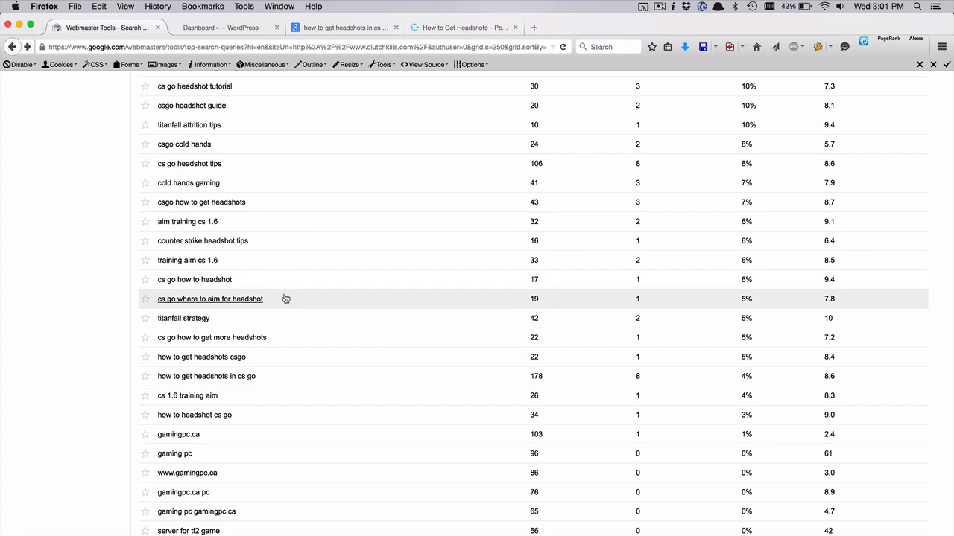
{"action": "scroll", "coordinate": [301, 305], "scroll_direction": "down", "scroll_amount": 3}
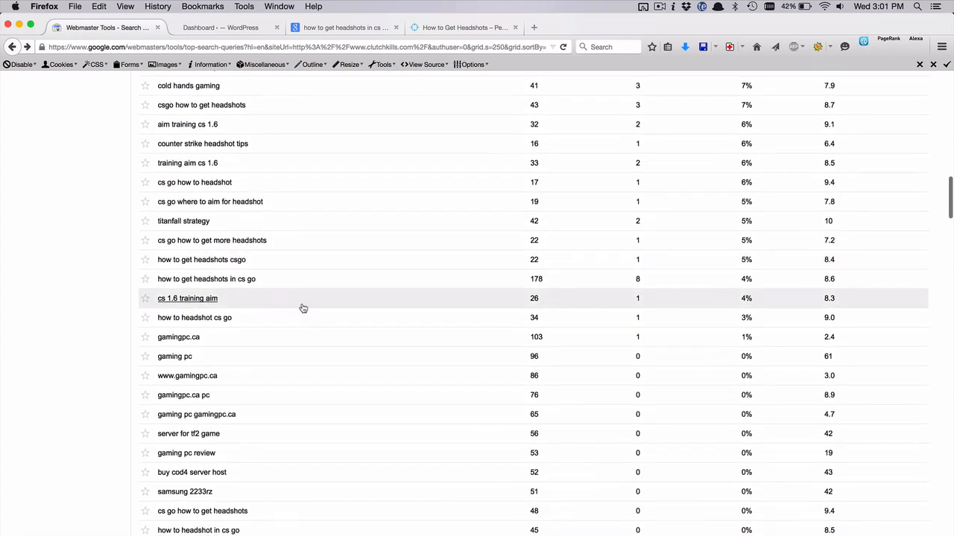
{"action": "scroll", "coordinate": [304, 308], "scroll_direction": "up", "scroll_amount": 5}
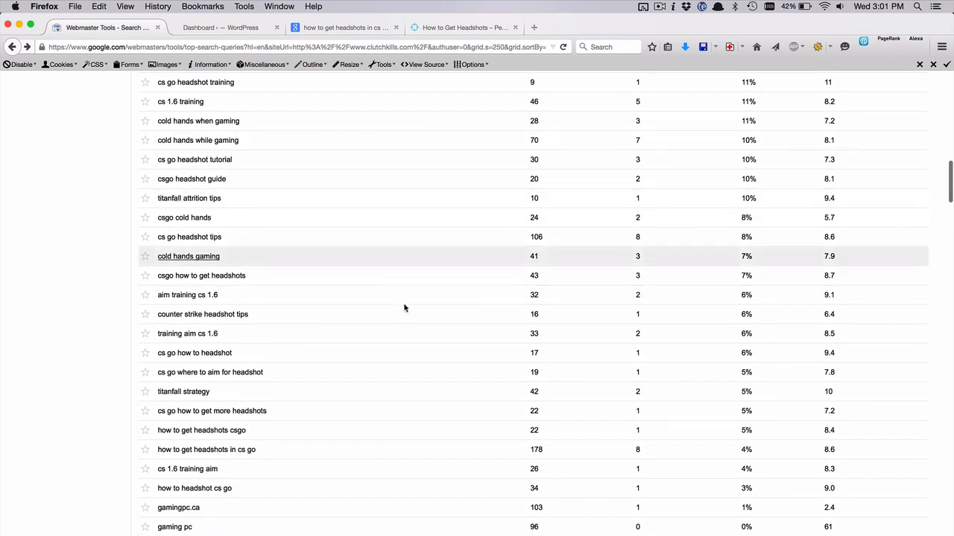
- Switch to the Keynote presentation, select the "My Formula & Process for Increasing the Best KW" slide and browse the slides after it
{"action": "left_click", "coordinate": [800, 535]}
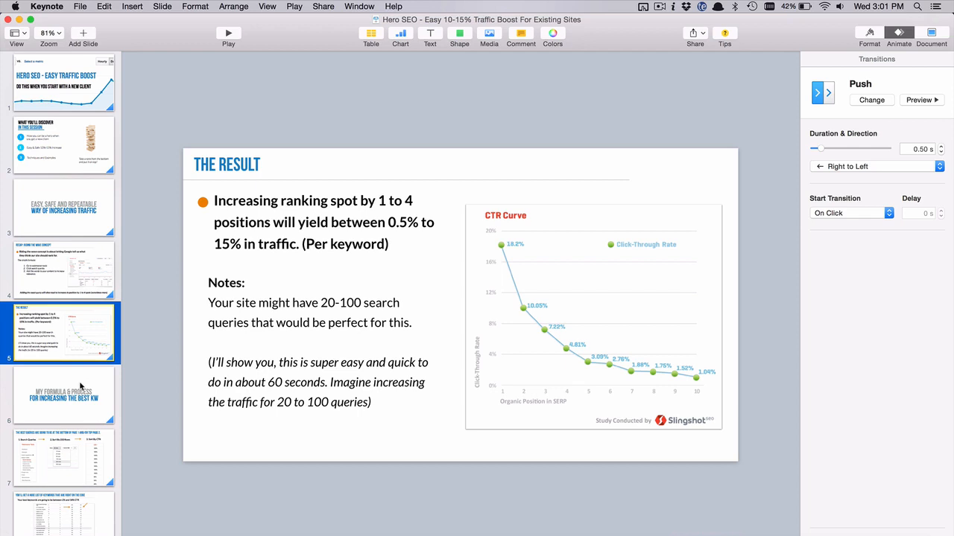
{"action": "left_click", "coordinate": [81, 385]}
{"action": "scroll", "coordinate": [58, 479], "scroll_direction": "down", "scroll_amount": 5}
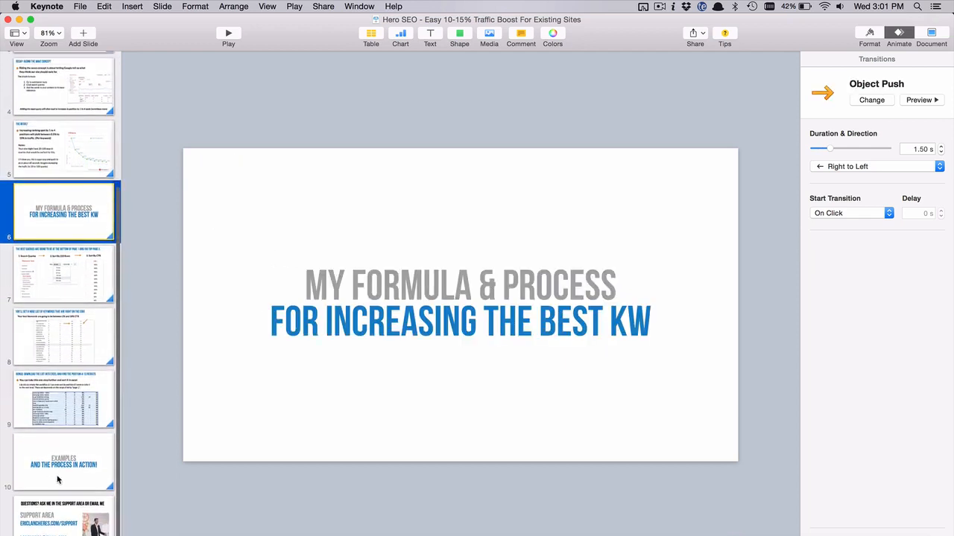